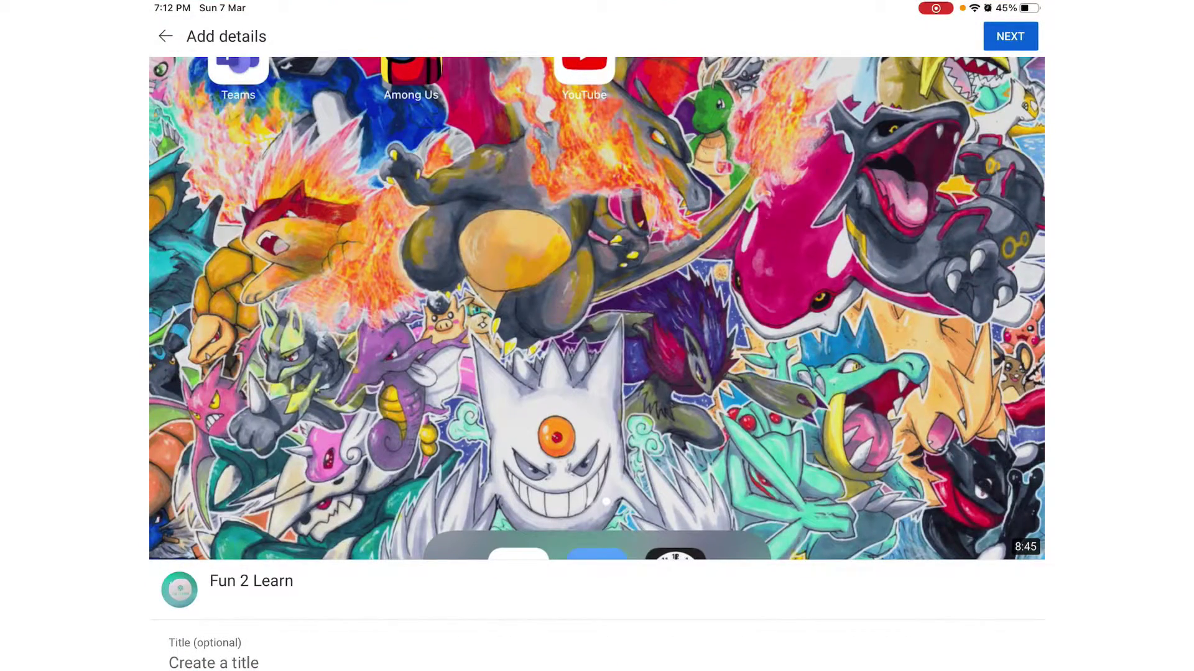
- Back out of the unfinished screen-recording upload, through details and trim, to the home feed
click(166, 36)
click(166, 36)
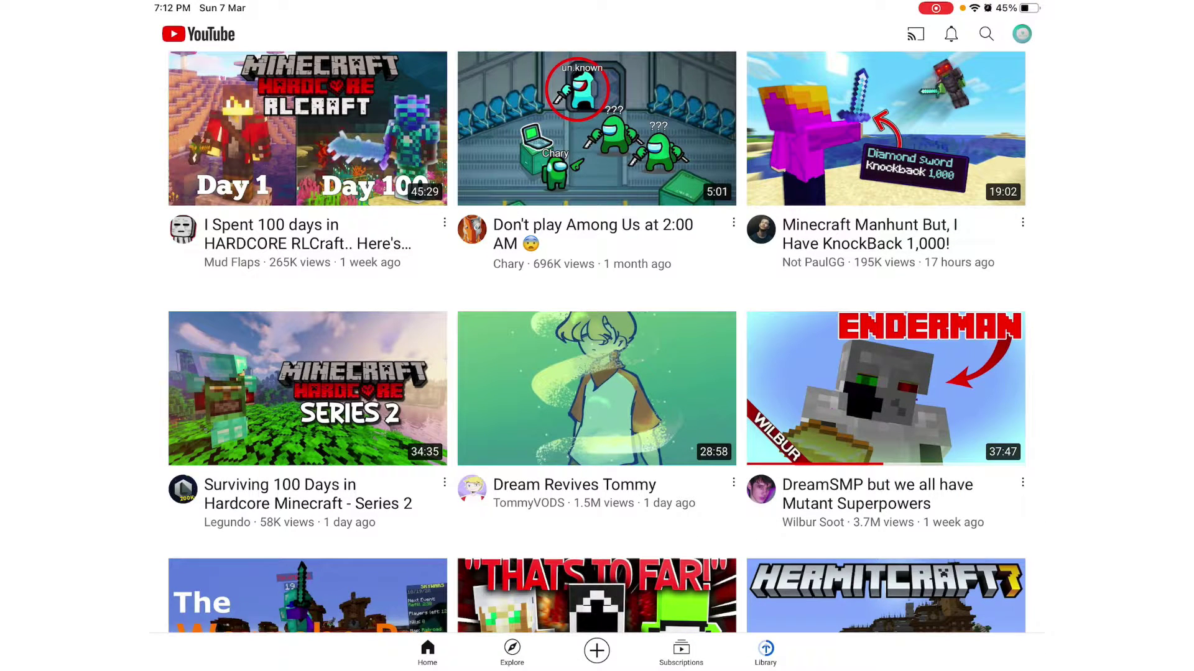
- Start a new upload of the 8:45 home-screen recording and accept the trim to reach Add details
click(597, 650)
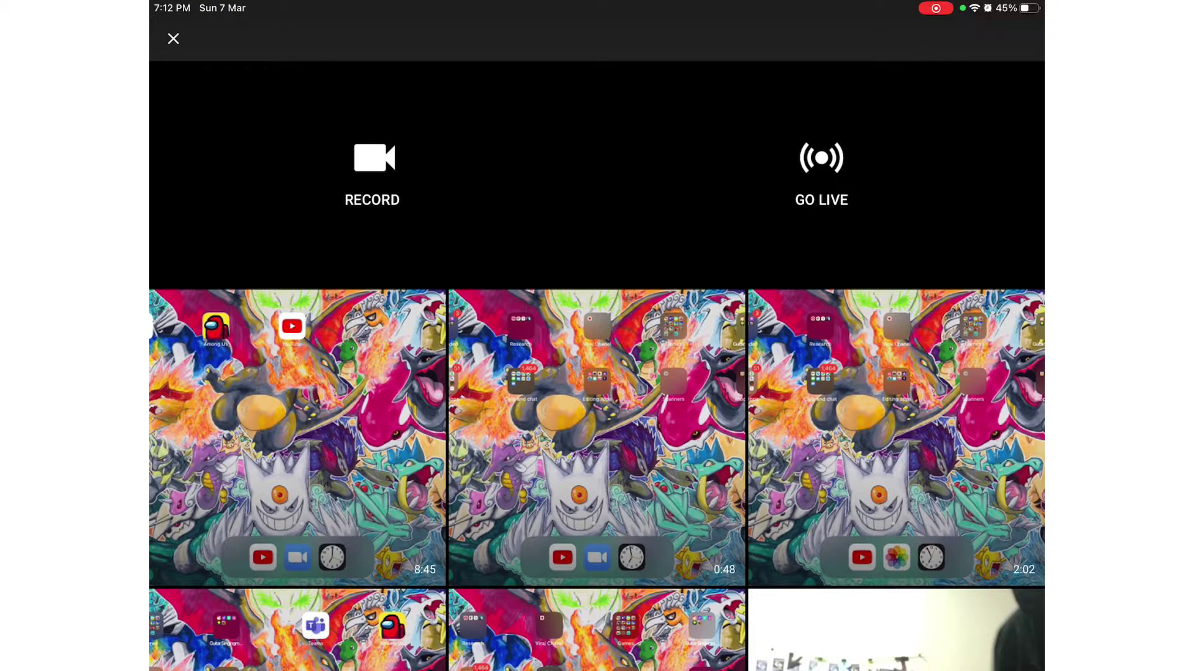
click(372, 174)
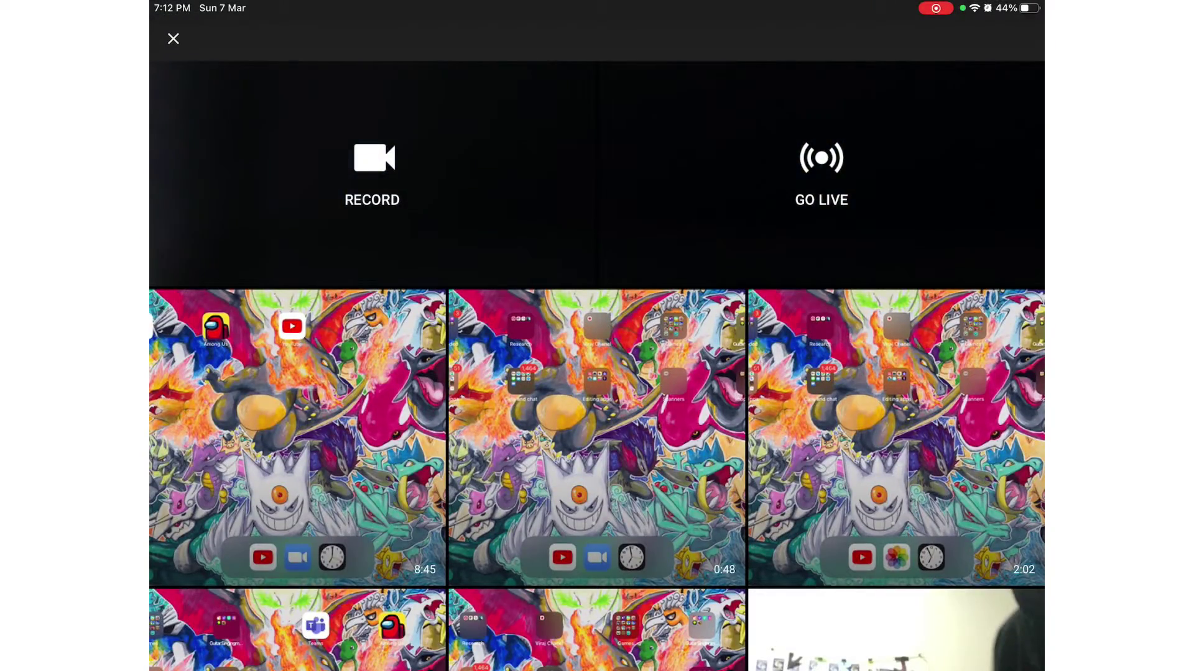
click(297, 437)
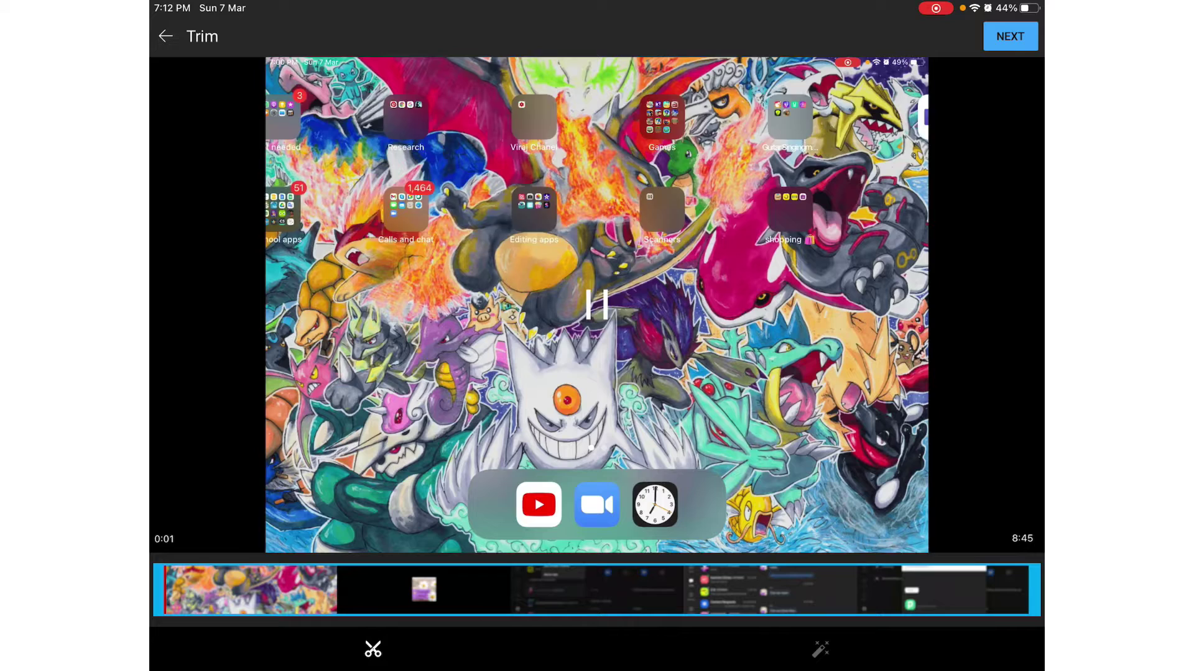
click(1010, 36)
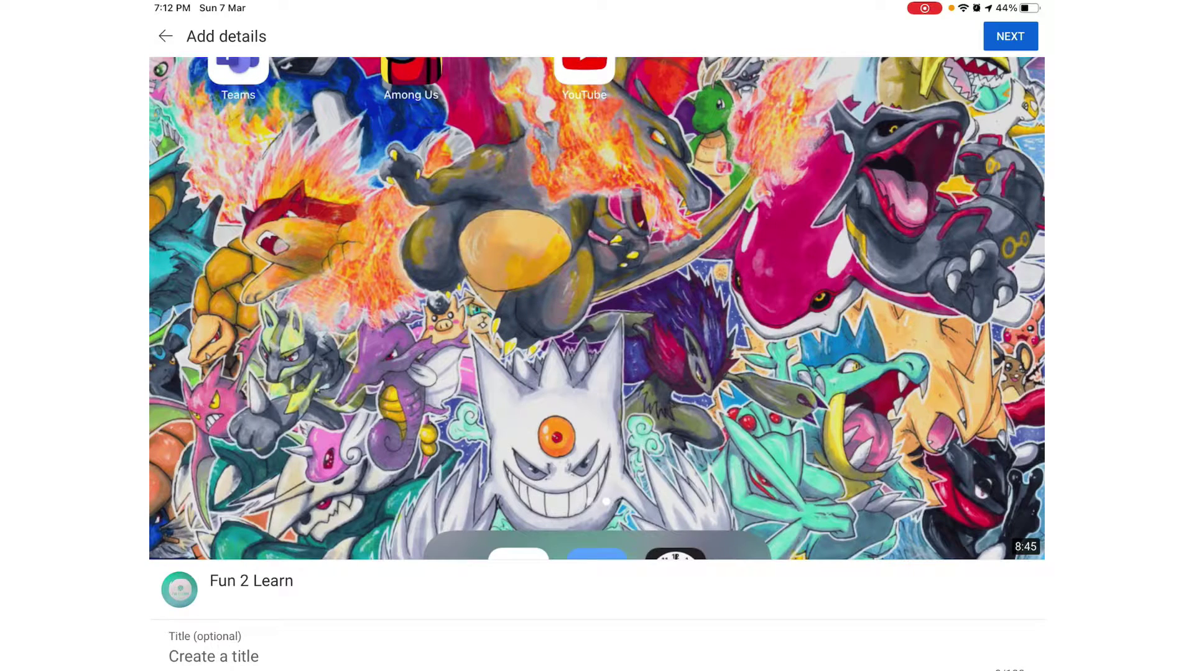
scroll(597, 311, down, 3)
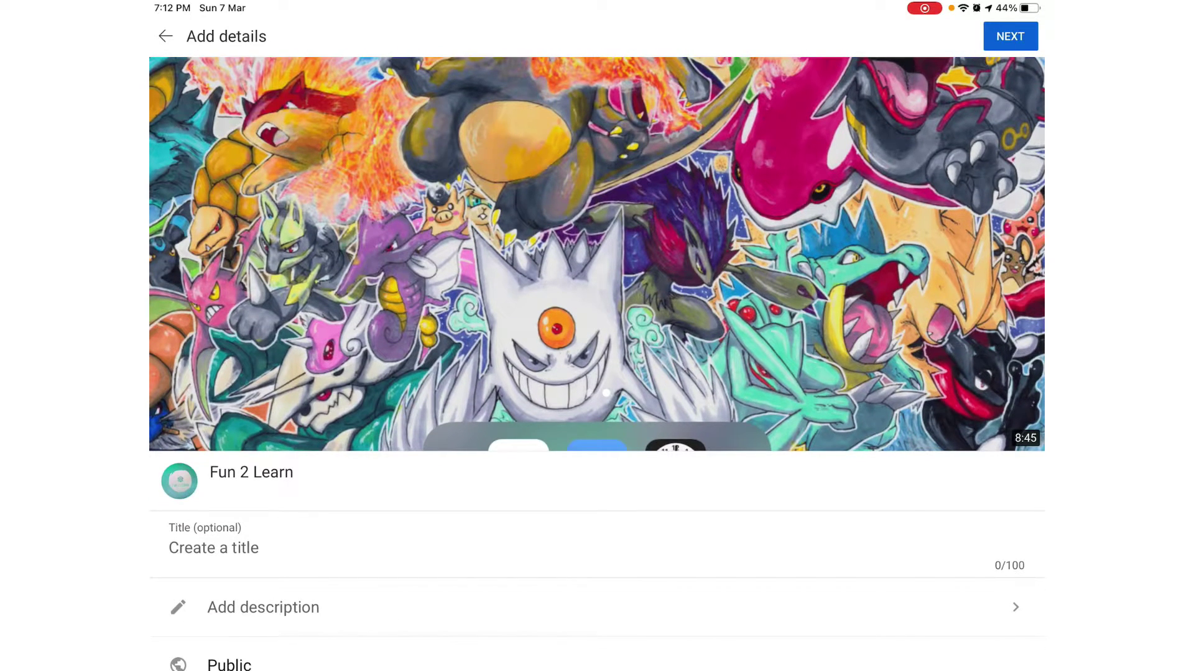
- Enter the title 'How to use zoom', correcting typos along the way
click(213, 548)
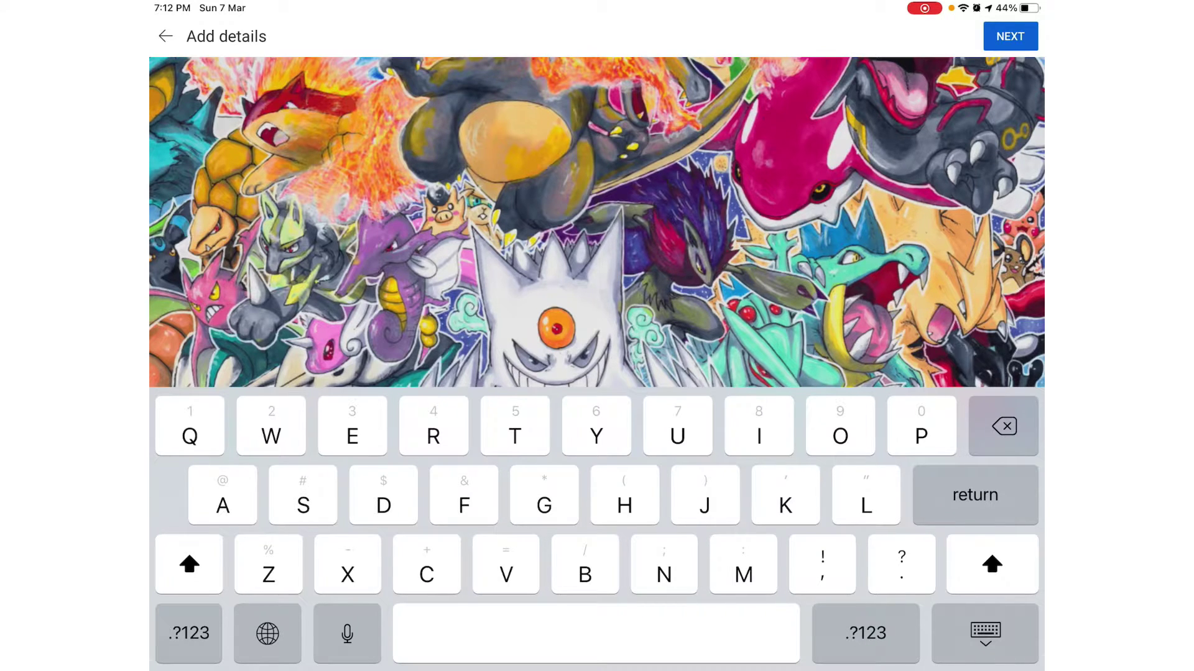
text(I)
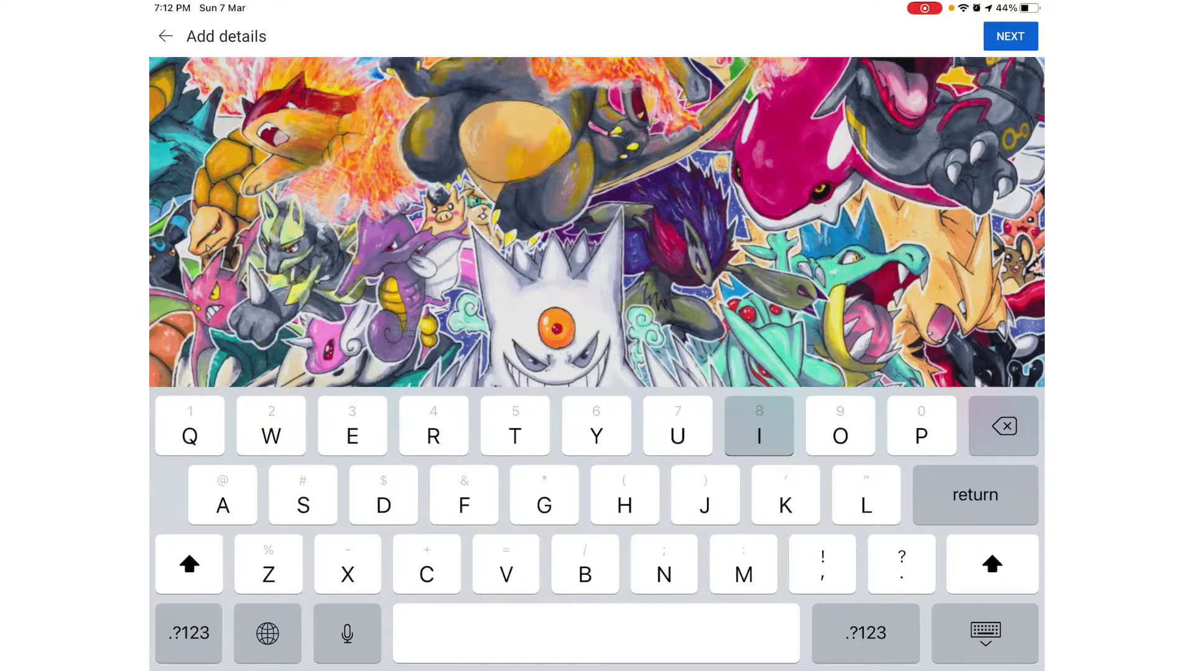
text(n)
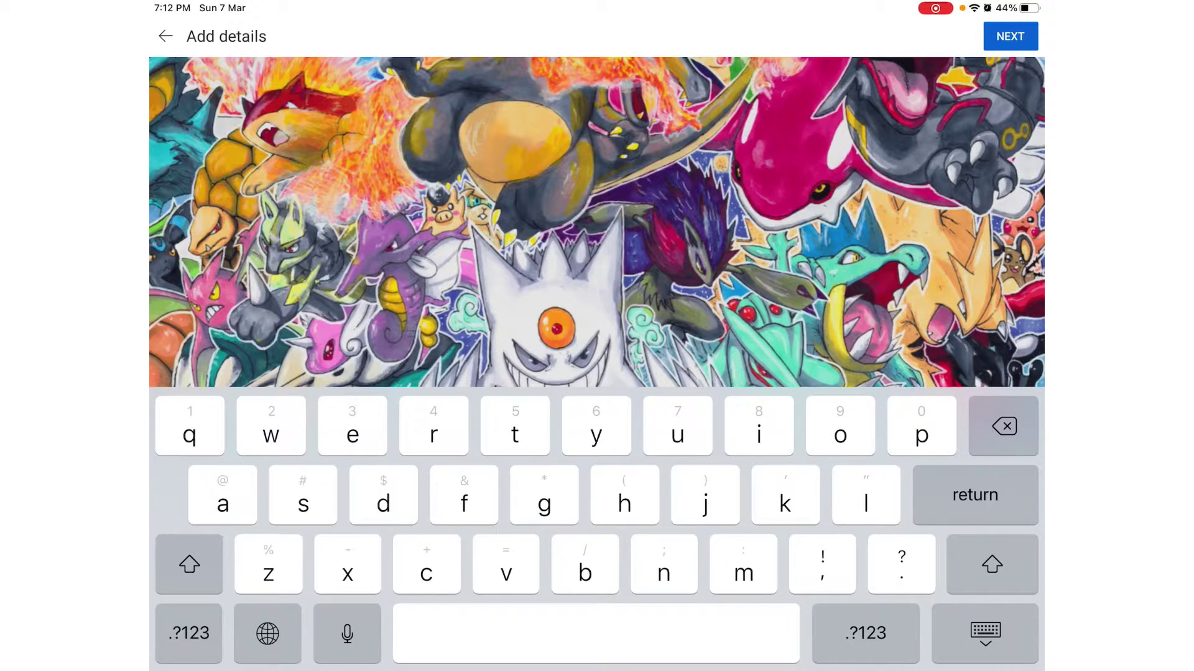
text(t)
text(c)
key(BackSpace)
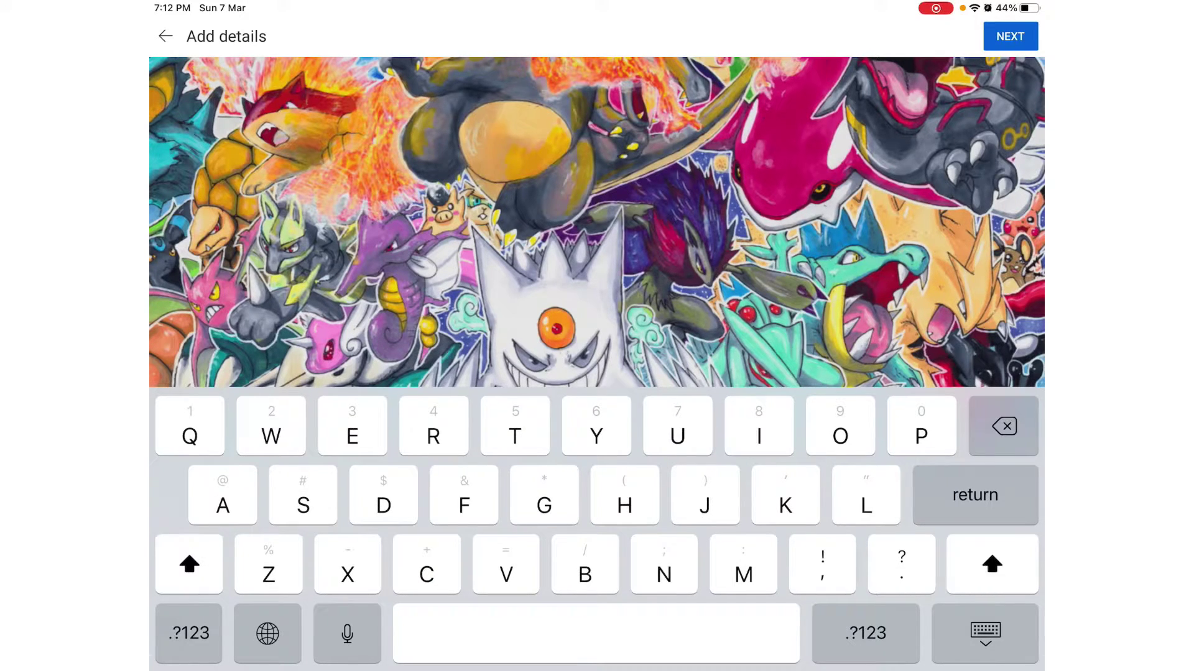
key(shift)
text(wto)
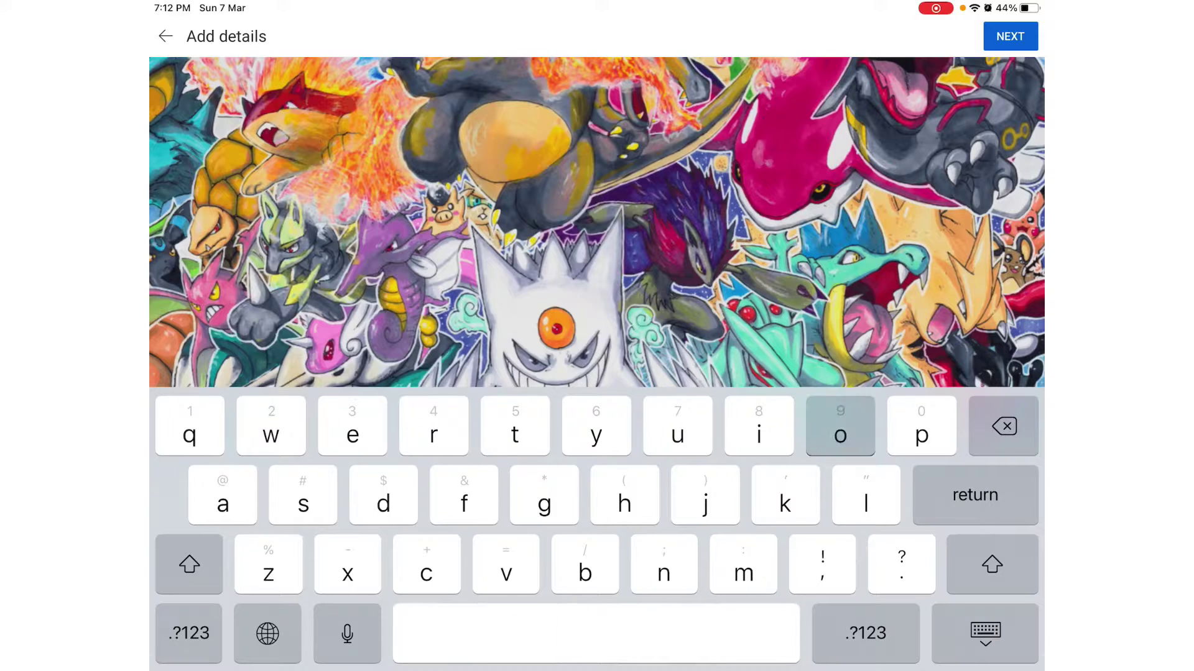
text( yus)
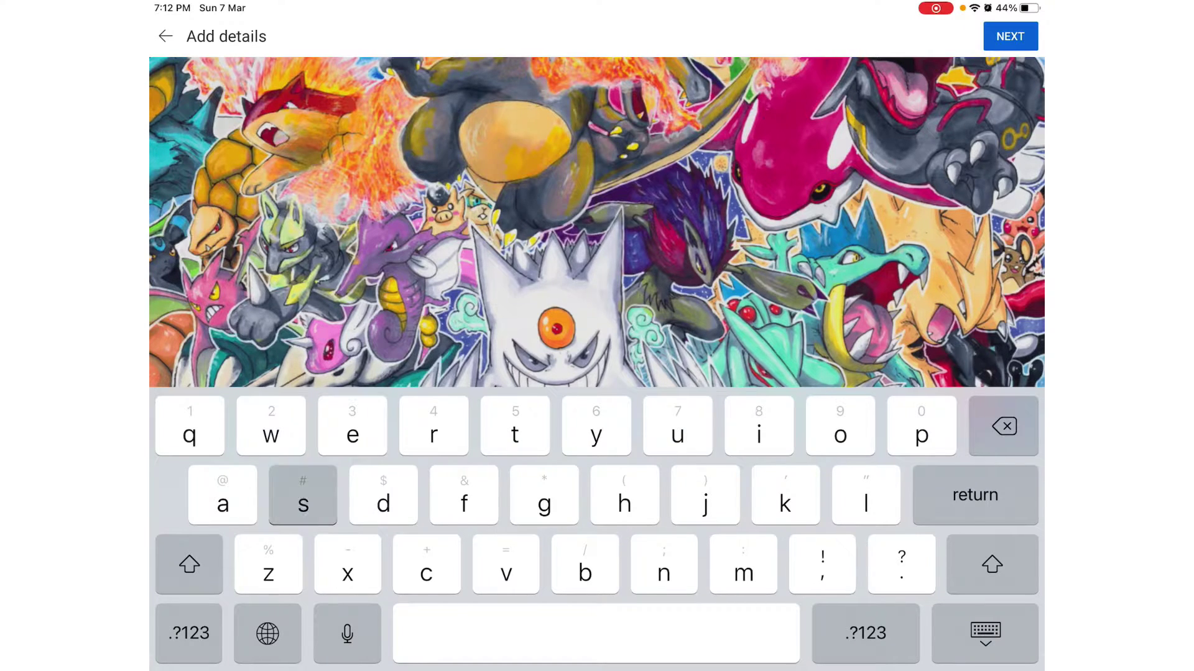
text(zo)
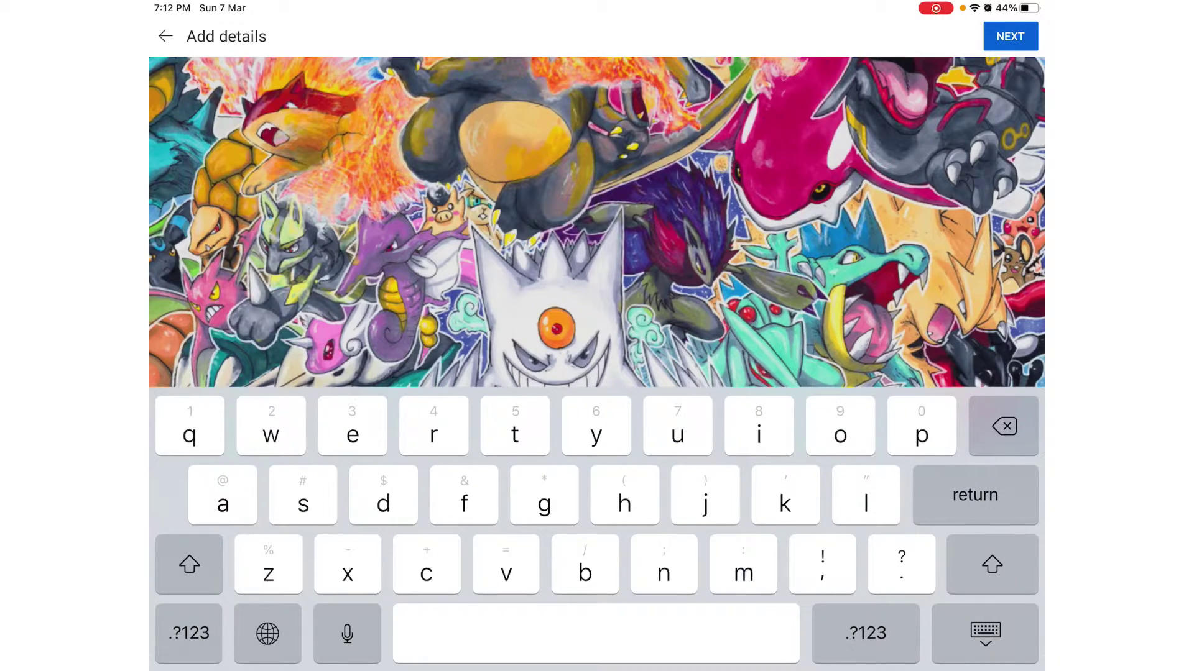
click(985, 633)
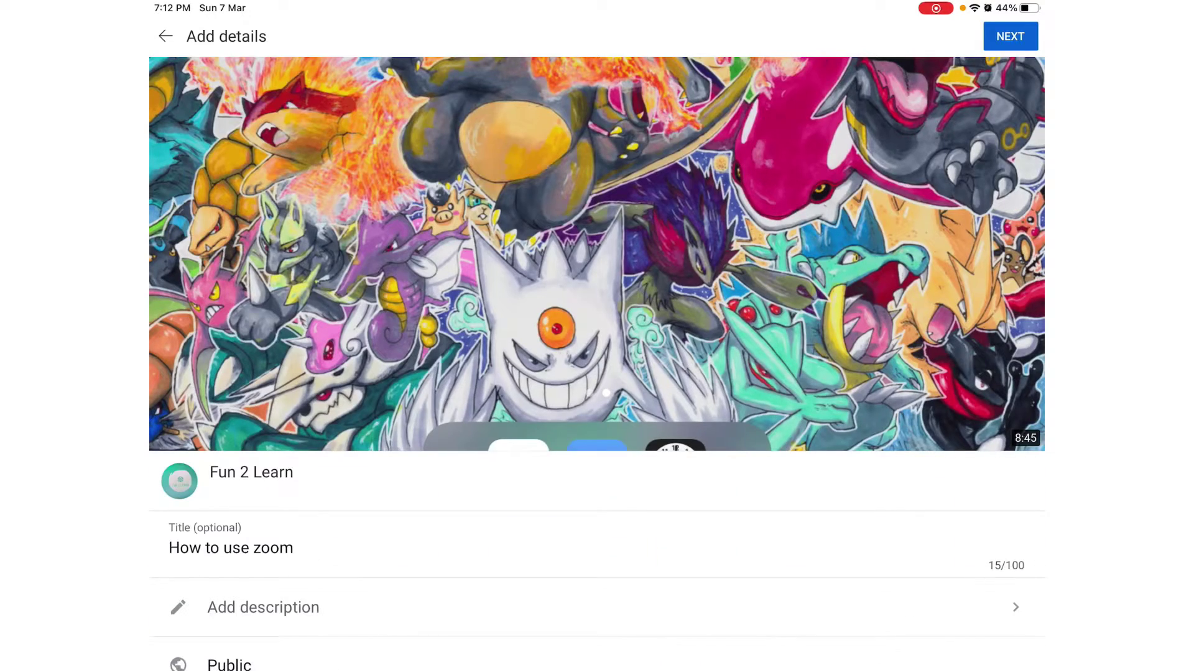
- Try the visibility choices, switching the upload to Private and then Unlisted
scroll(597, 364, down, 3)
click(229, 482)
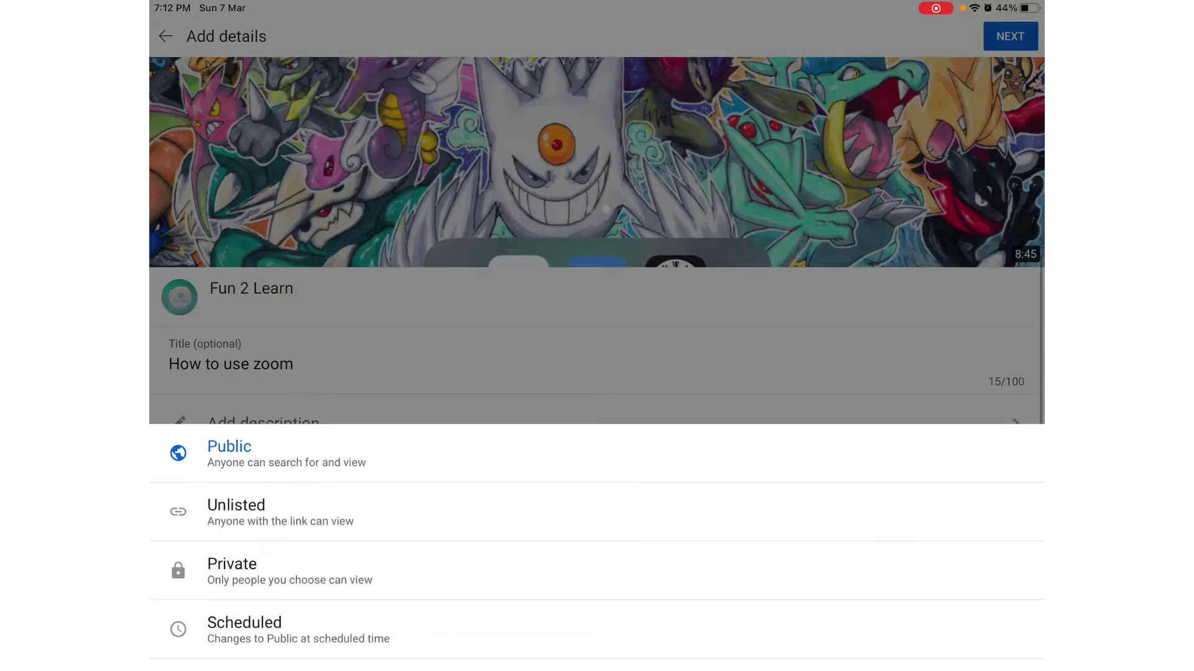
click(227, 400)
scroll(597, 364, down, 2)
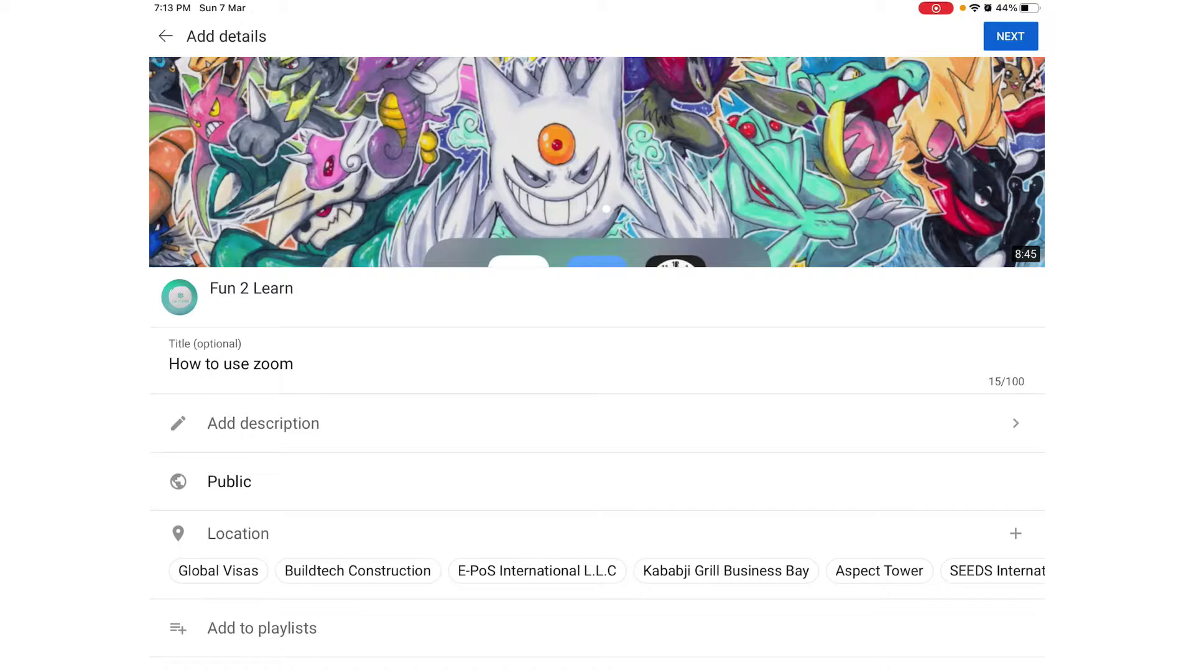
click(229, 482)
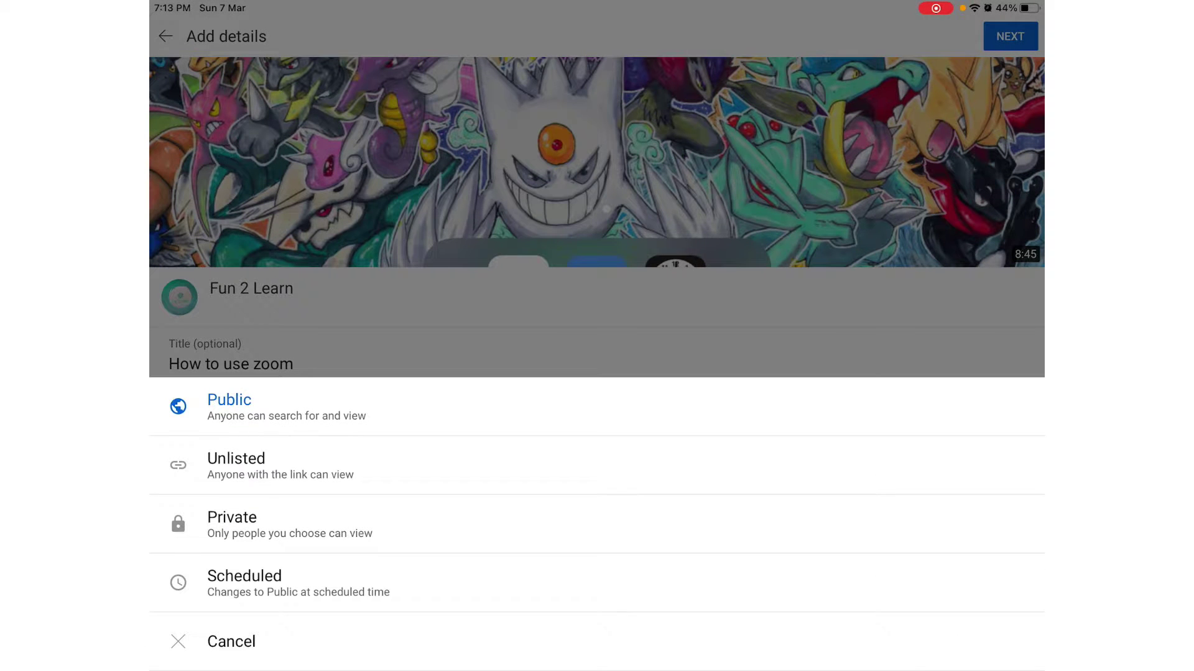
click(232, 524)
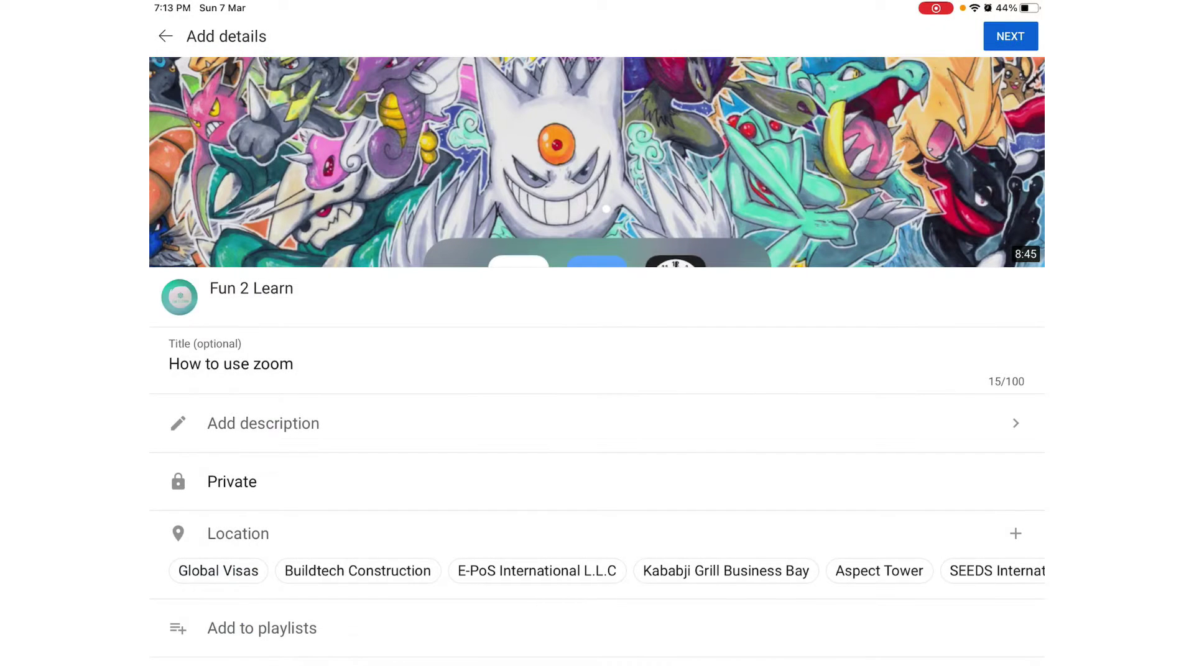
click(232, 482)
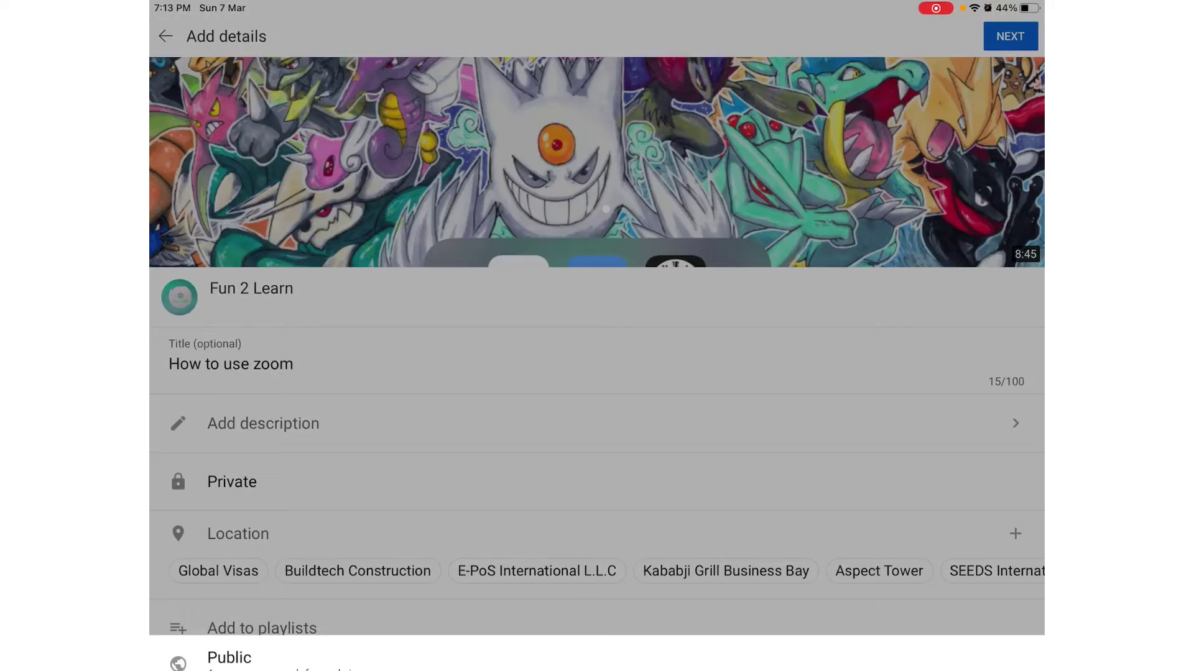
click(236, 465)
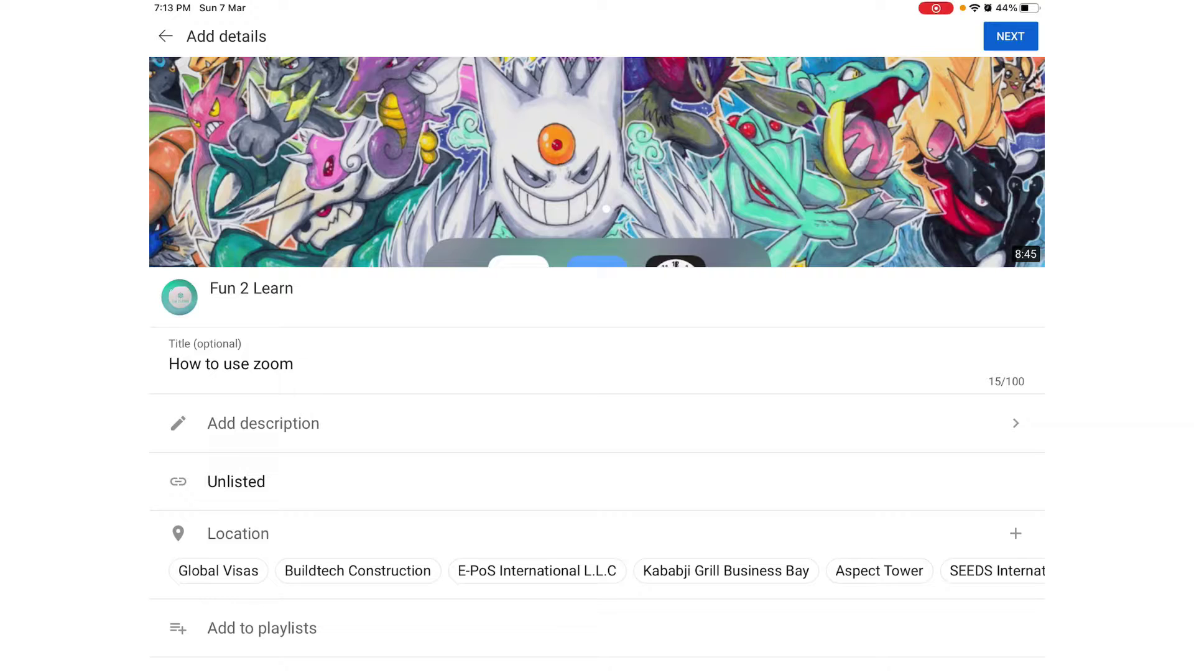
- Set the visibility back to Public and continue to Select audience
click(236, 482)
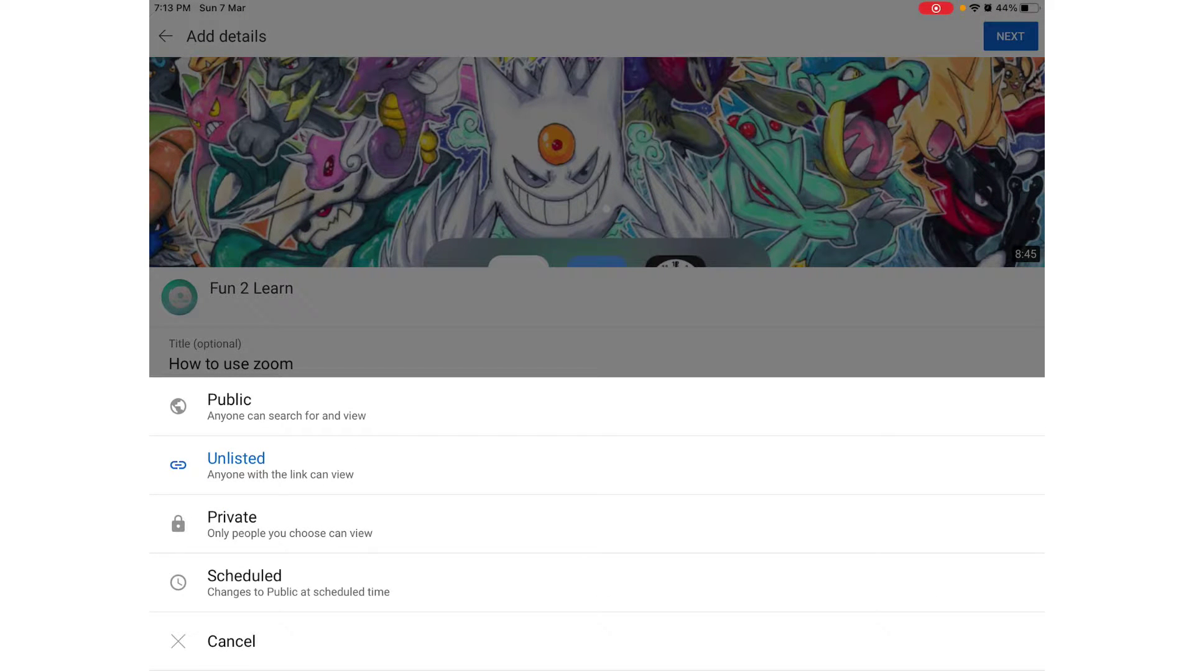
click(230, 406)
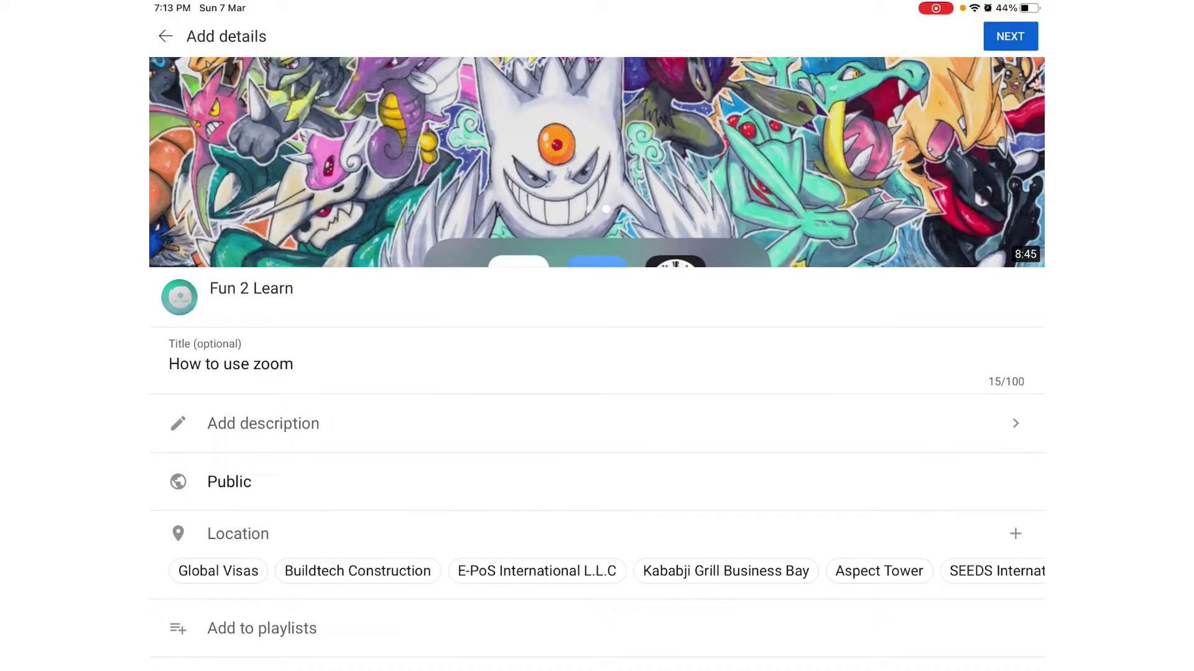
click(230, 482)
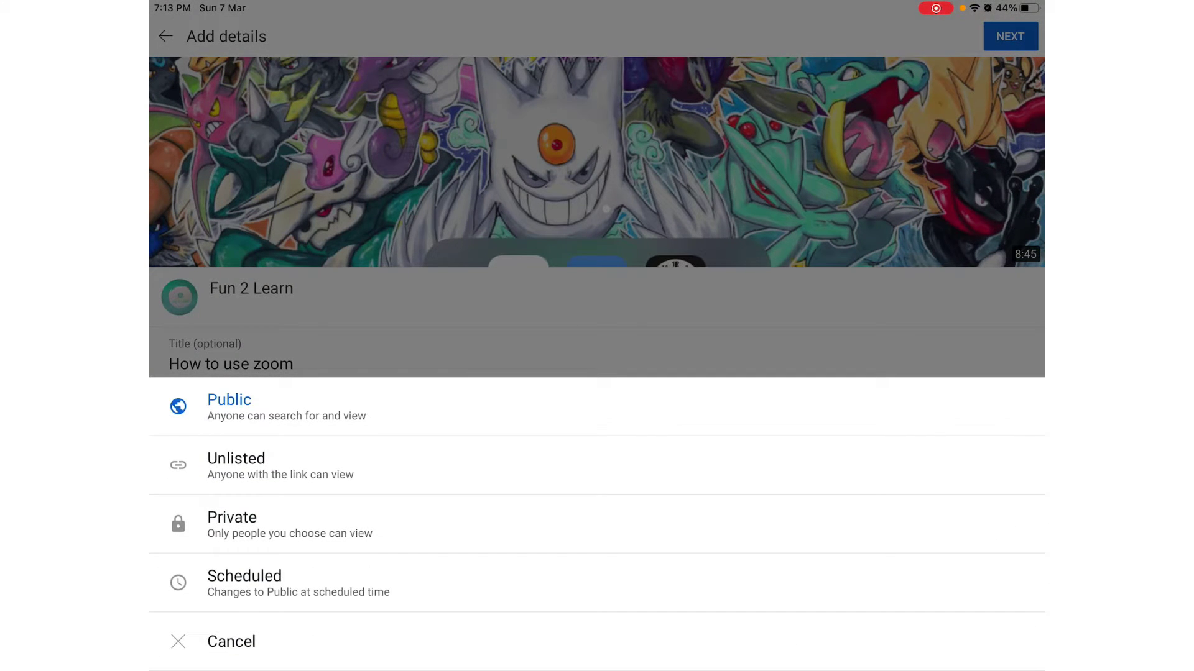
click(230, 406)
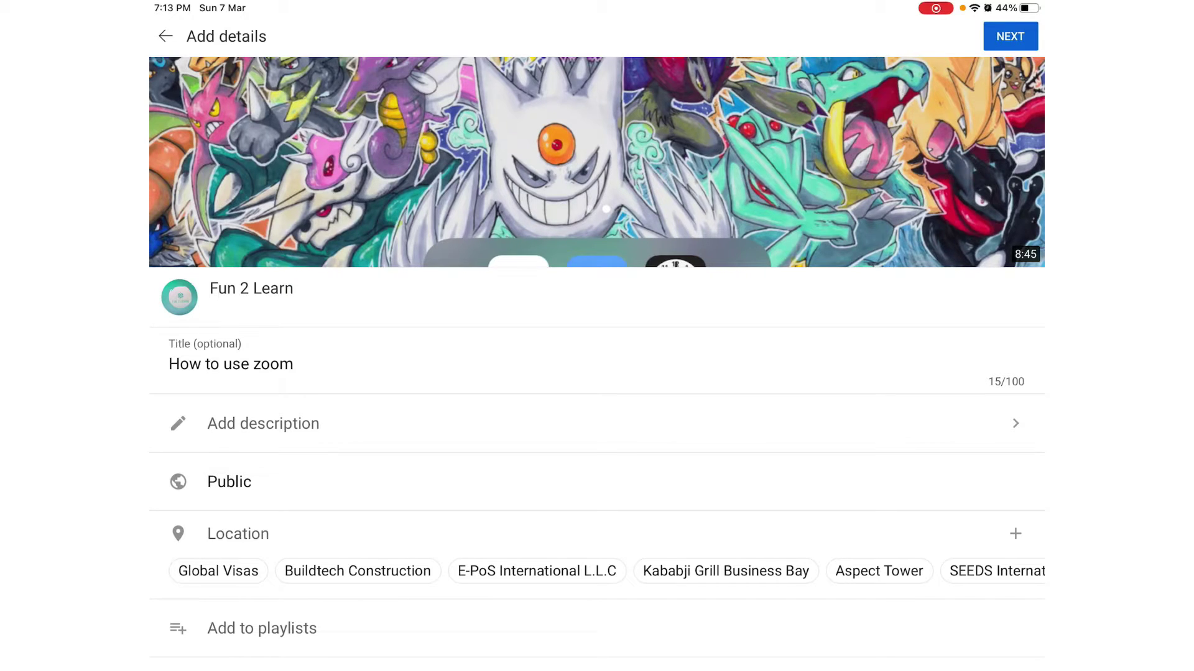
click(1010, 36)
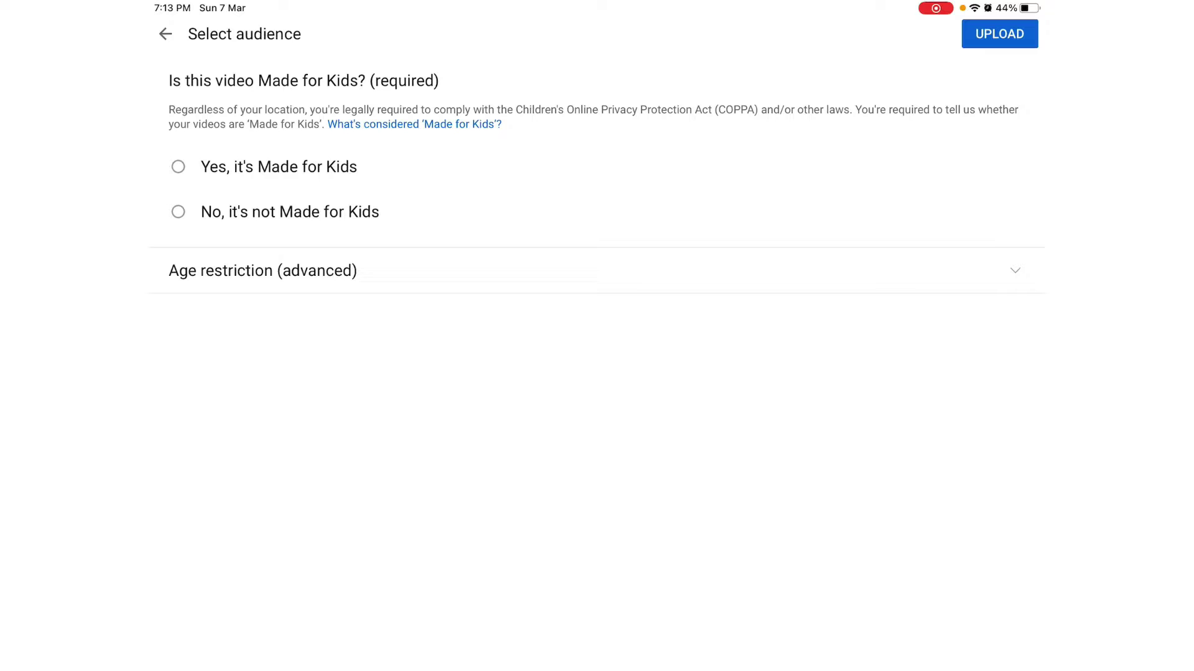
- Submit the How to use zoom video for uploading from the Select audience page
click(999, 34)
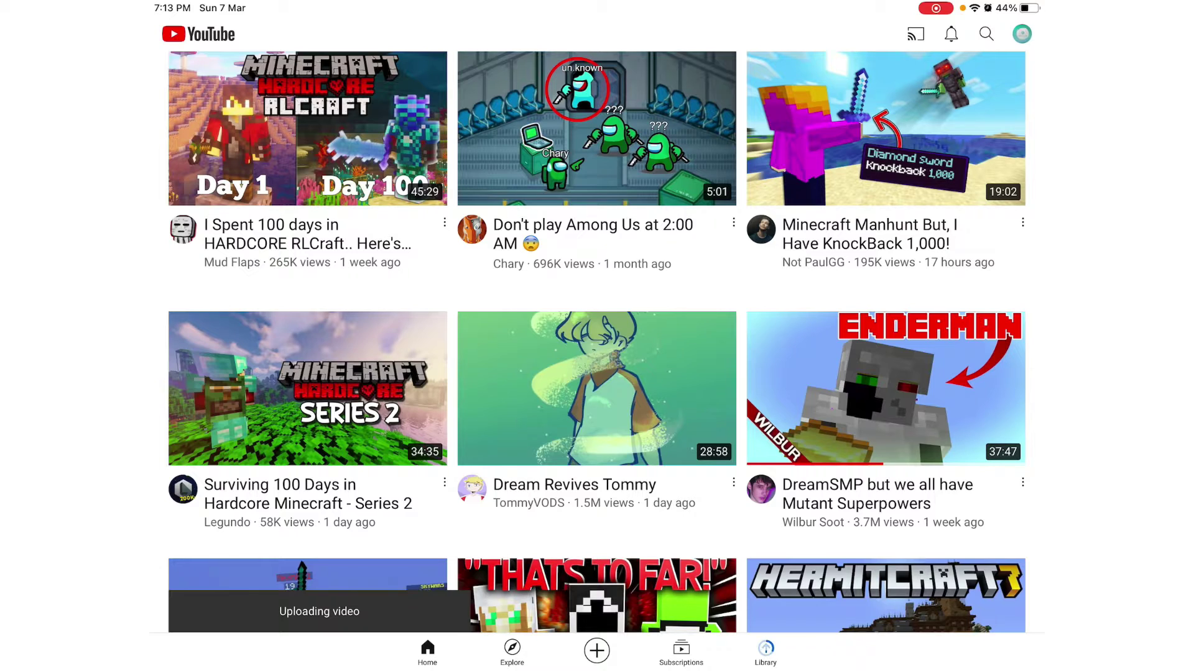
- Check Your videos in Library, where How to use zoom is published and How to play minecraft sits at 46%
click(766, 653)
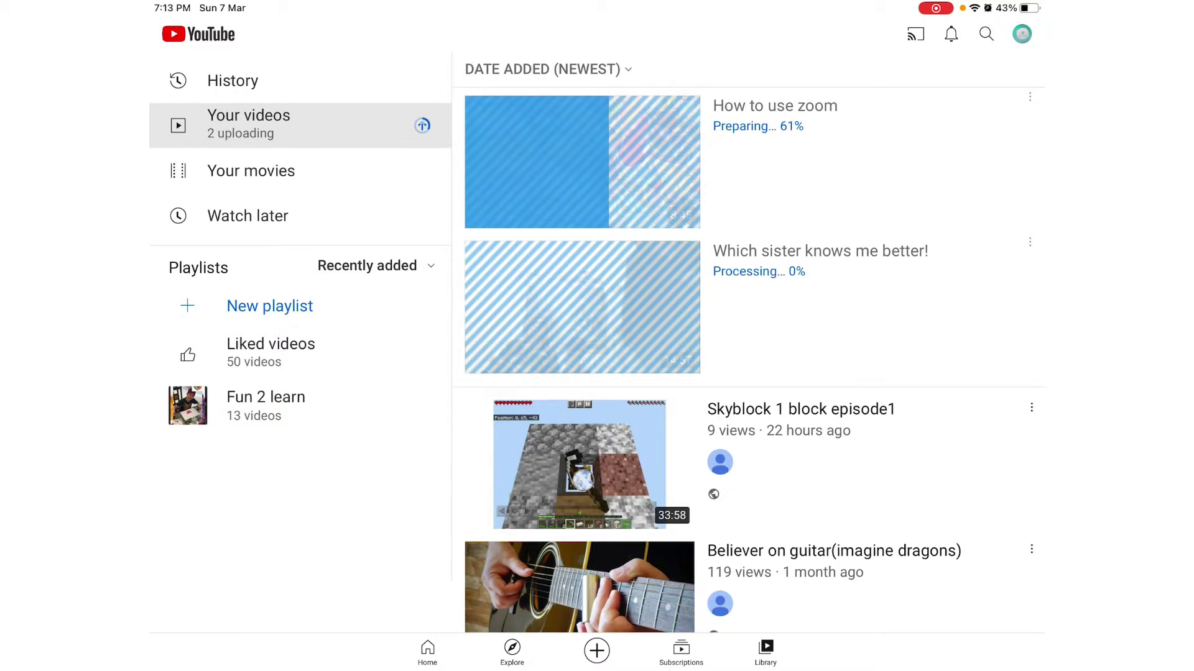
scroll(749, 342, down, 2)
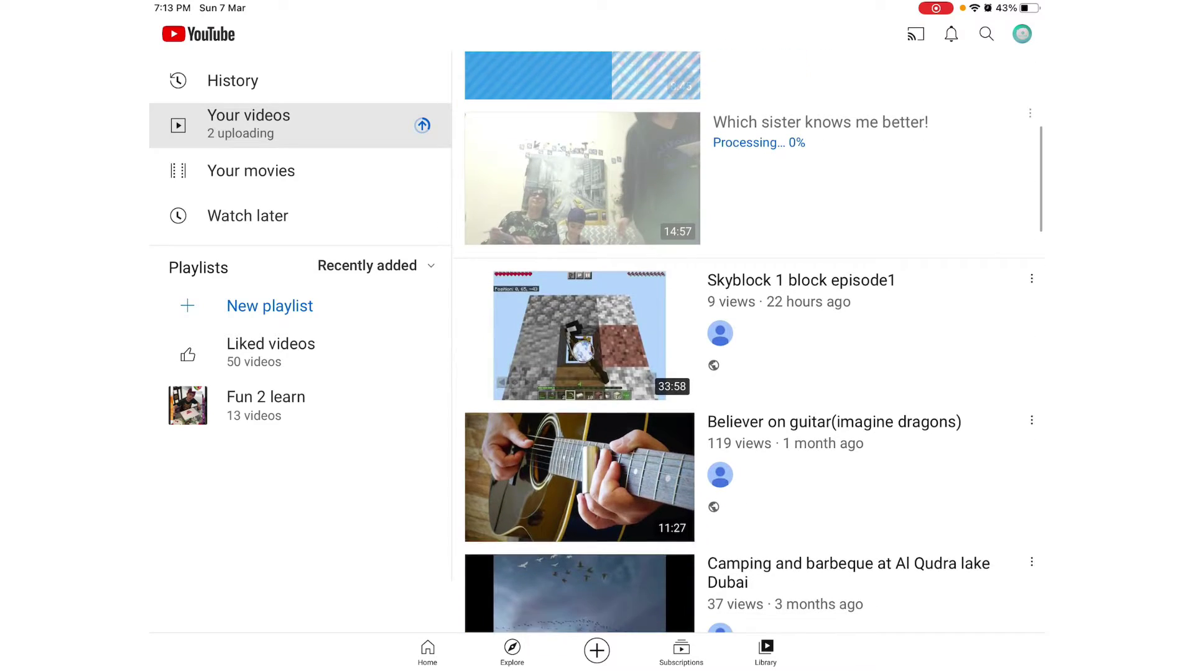
scroll(749, 342, up, 2)
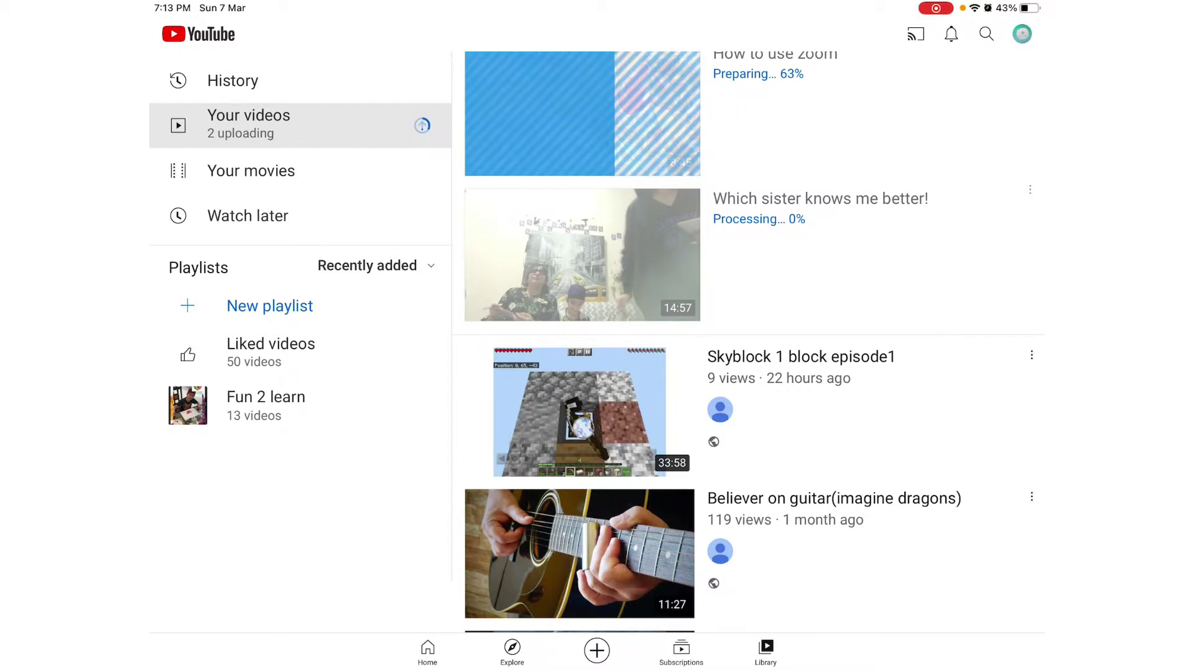
scroll(749, 342, up, 1)
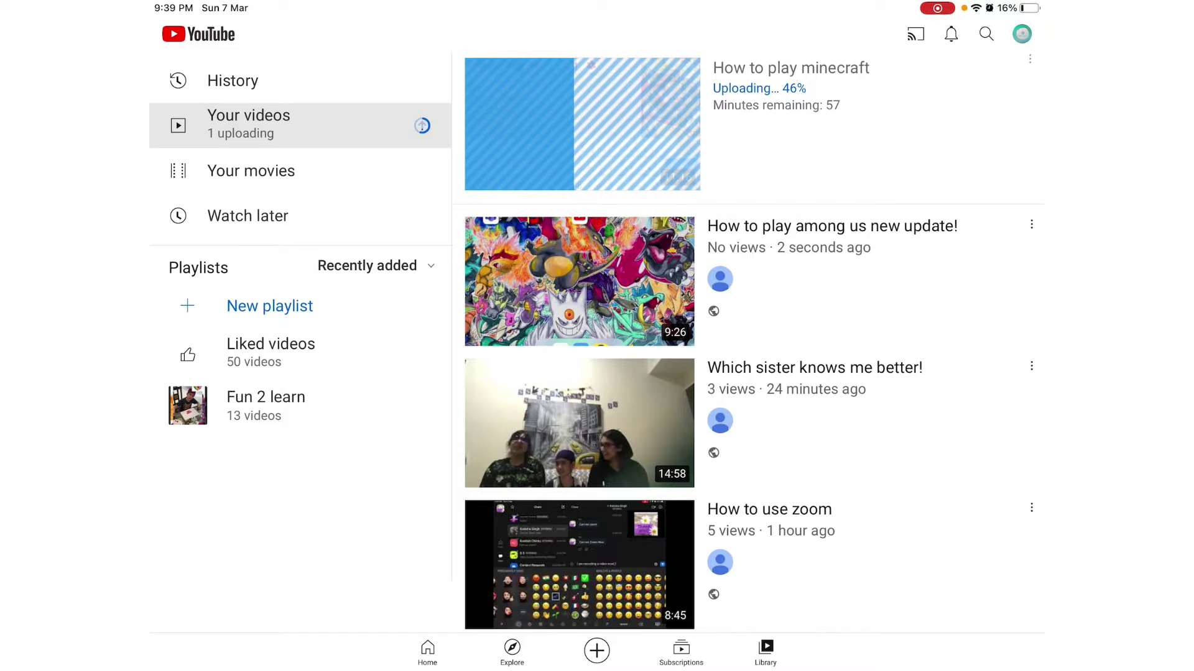
- Scroll Your videos down to older uploads like Skyblock 1 block episode1 and Believer on guitar
scroll(754, 342, down, 5)
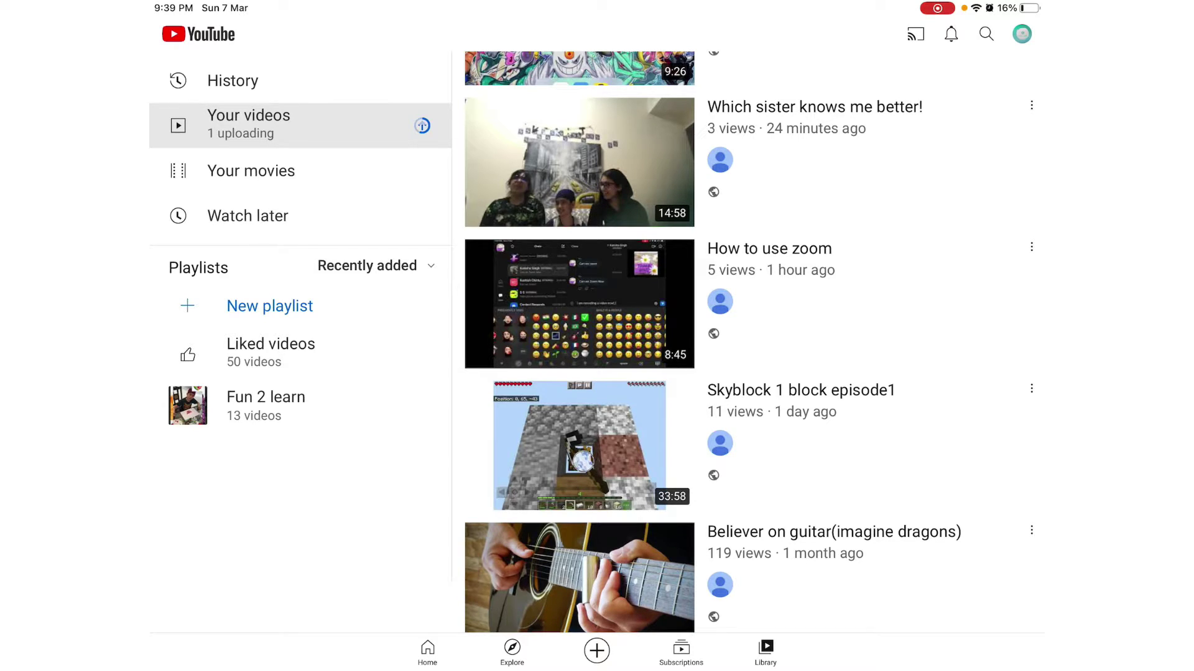
- Open Edit details for How to use zoom and its empty description editor
click(1031, 247)
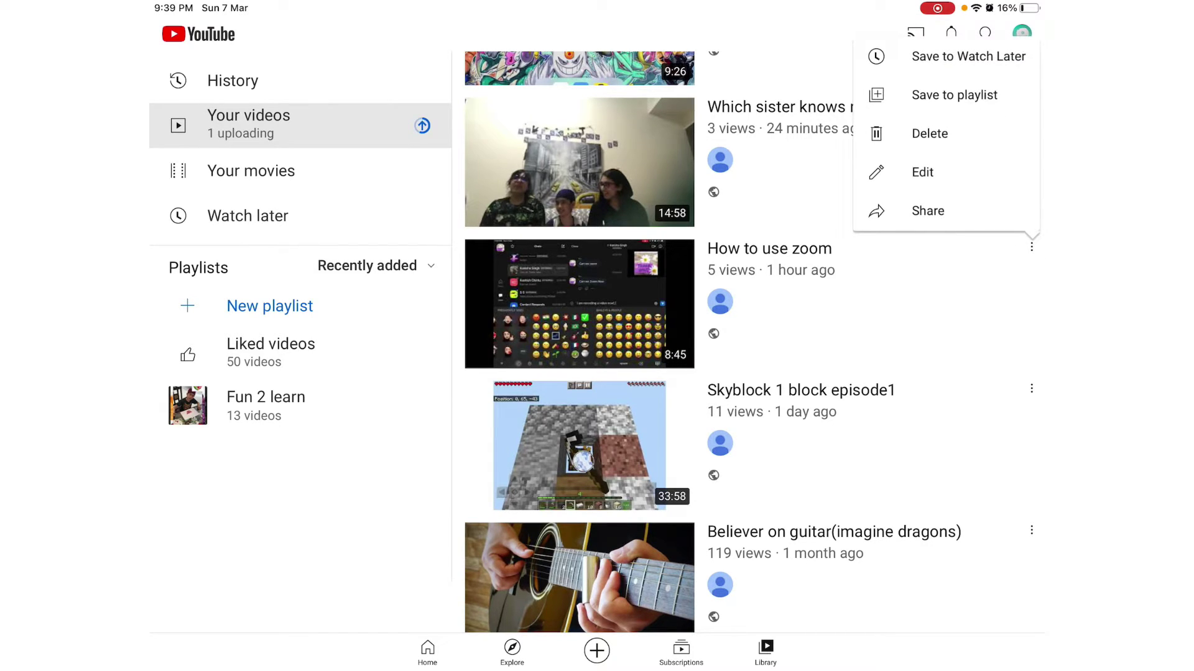
click(922, 172)
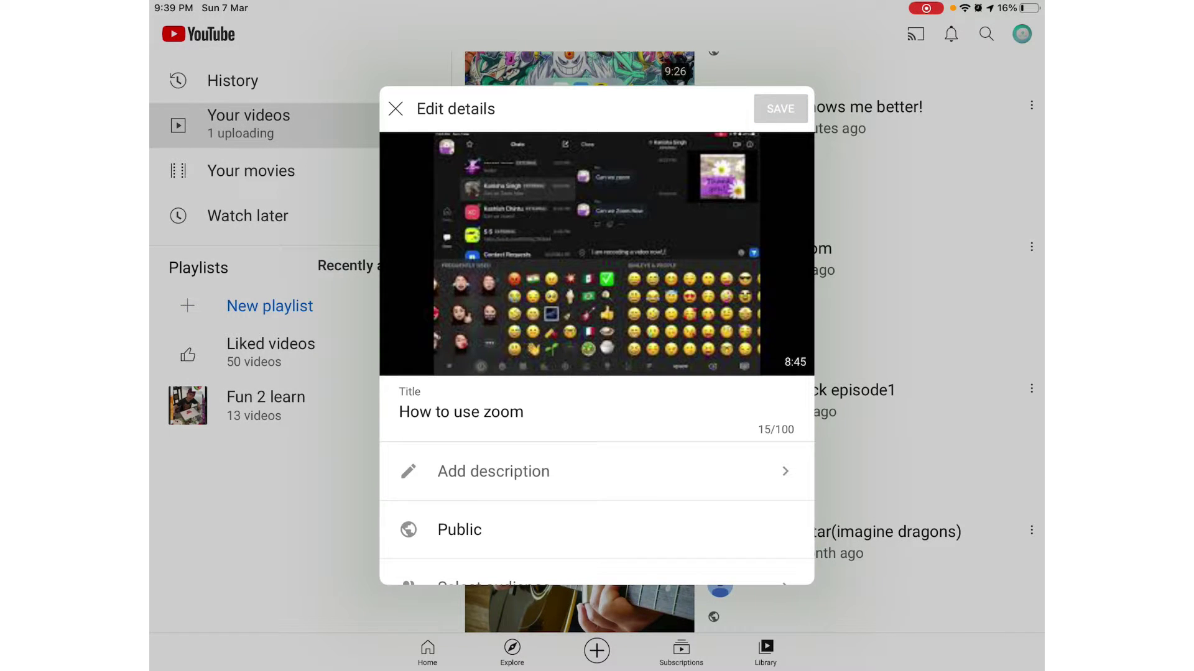
scroll(597, 471, down, 3)
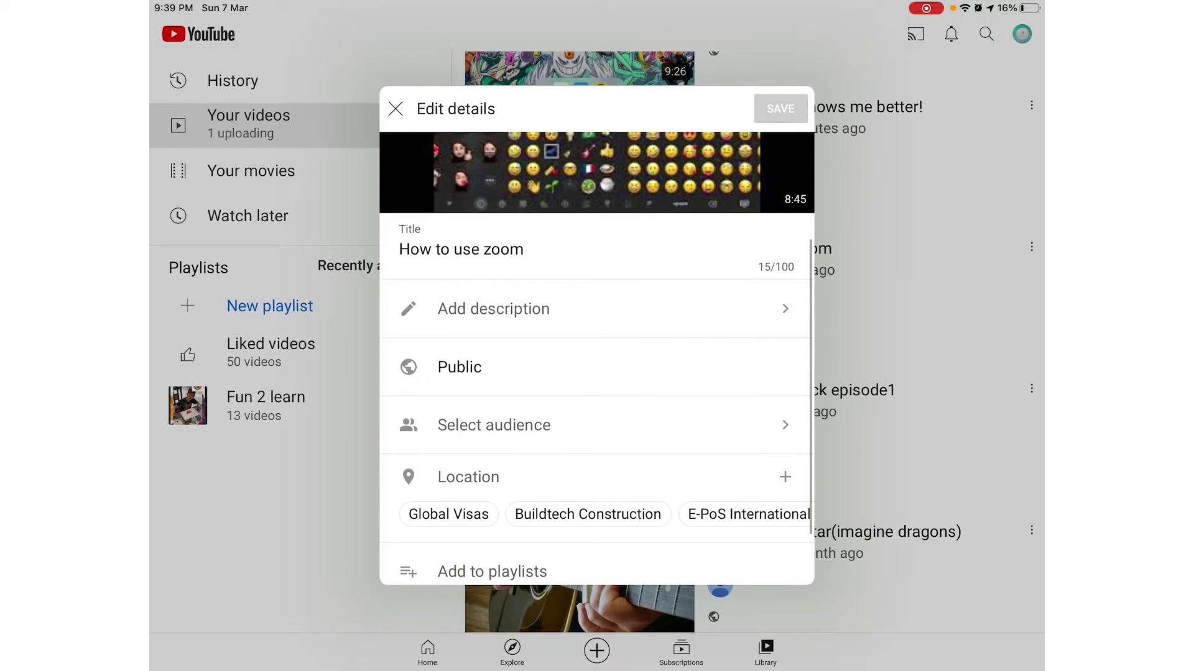
click(494, 309)
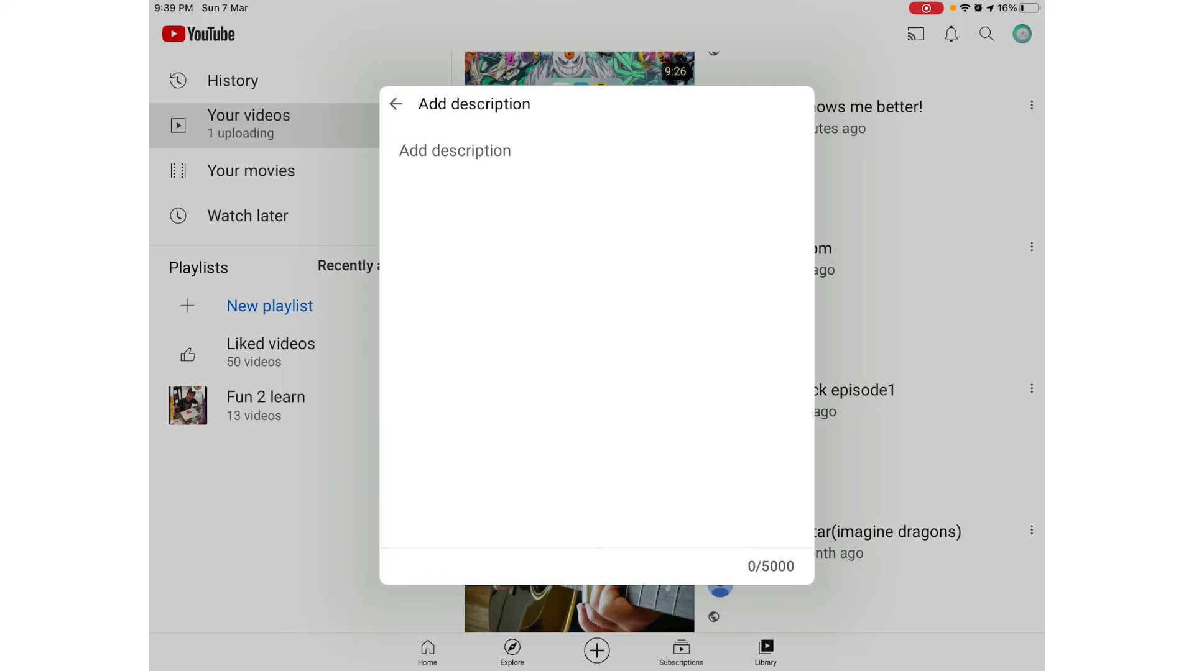
- Write 'This is going to teach you how to use zoom!', fixing typos, and return to details
text(This )
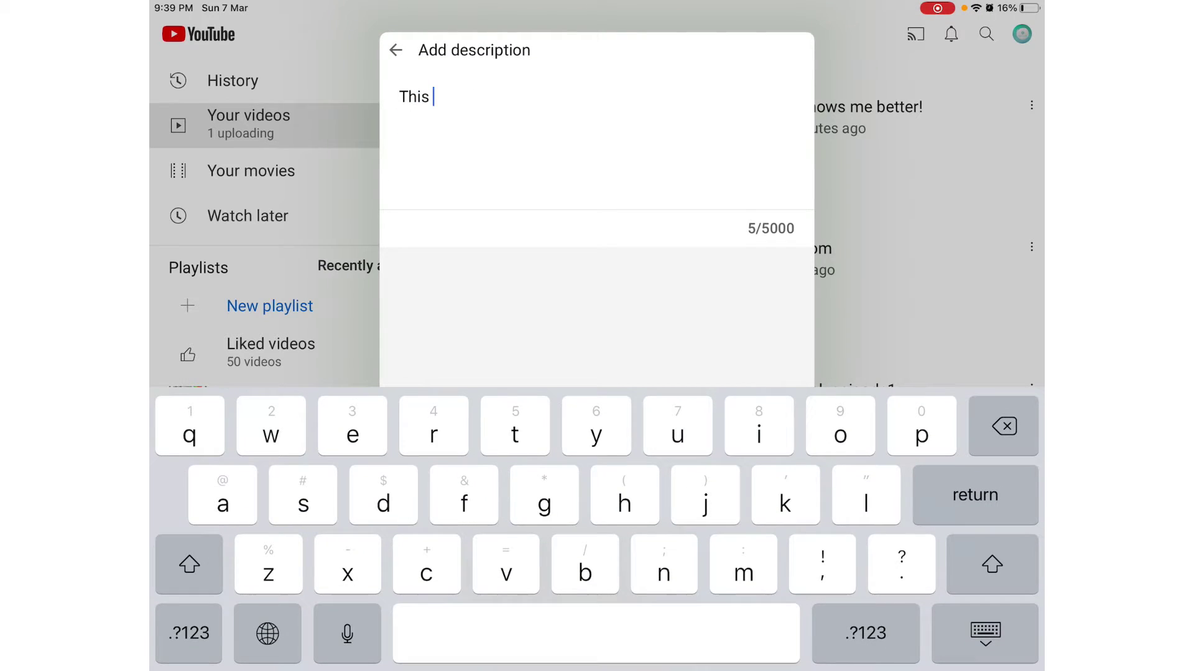
text(is going )
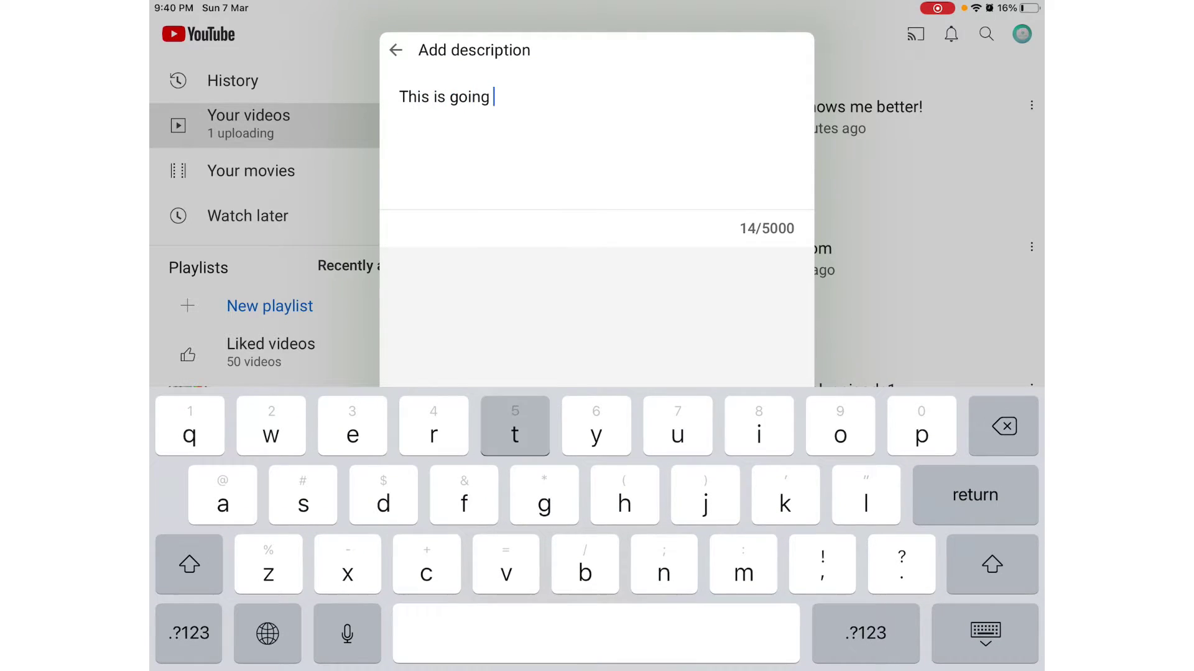
text(to teac)
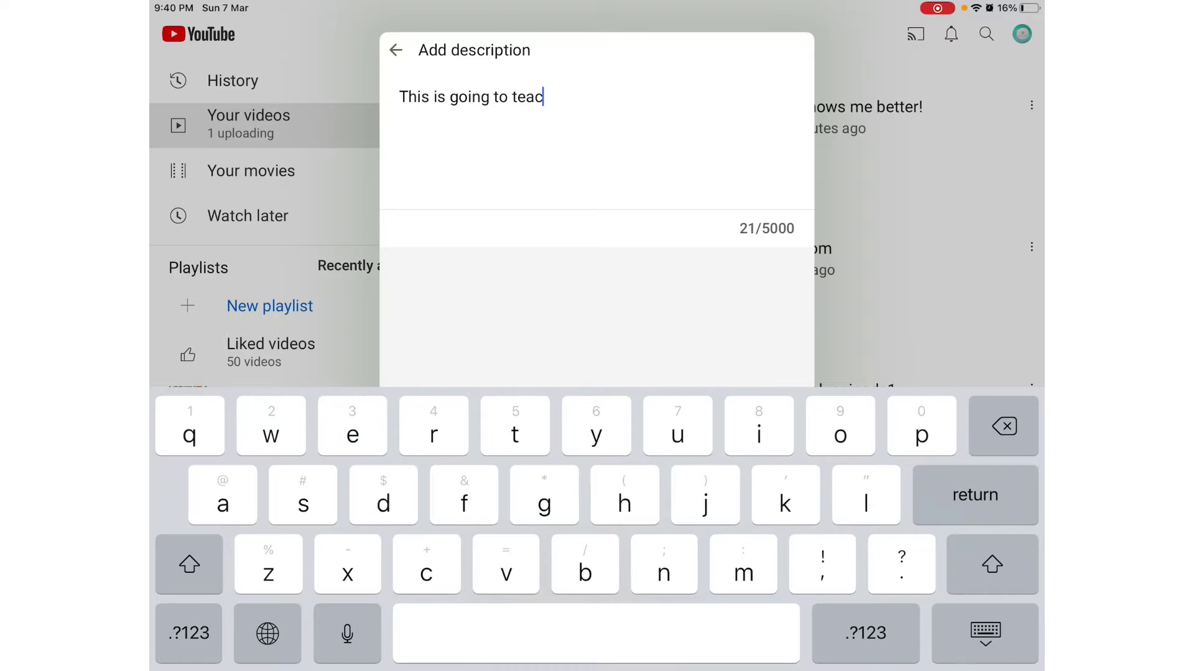
text(h you ha)
key(BackSpace)
text(oe)
key(BackSpace)
text(w)
key(BackSpace)
key(BackSpace)
text(o)
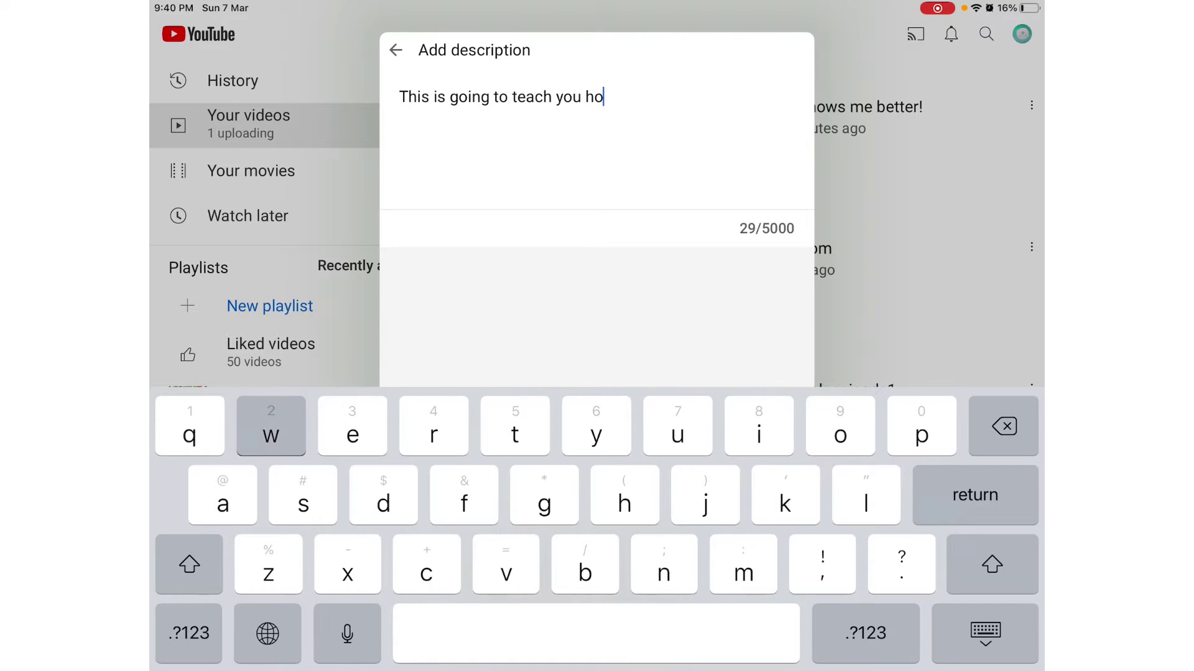
text(w to )
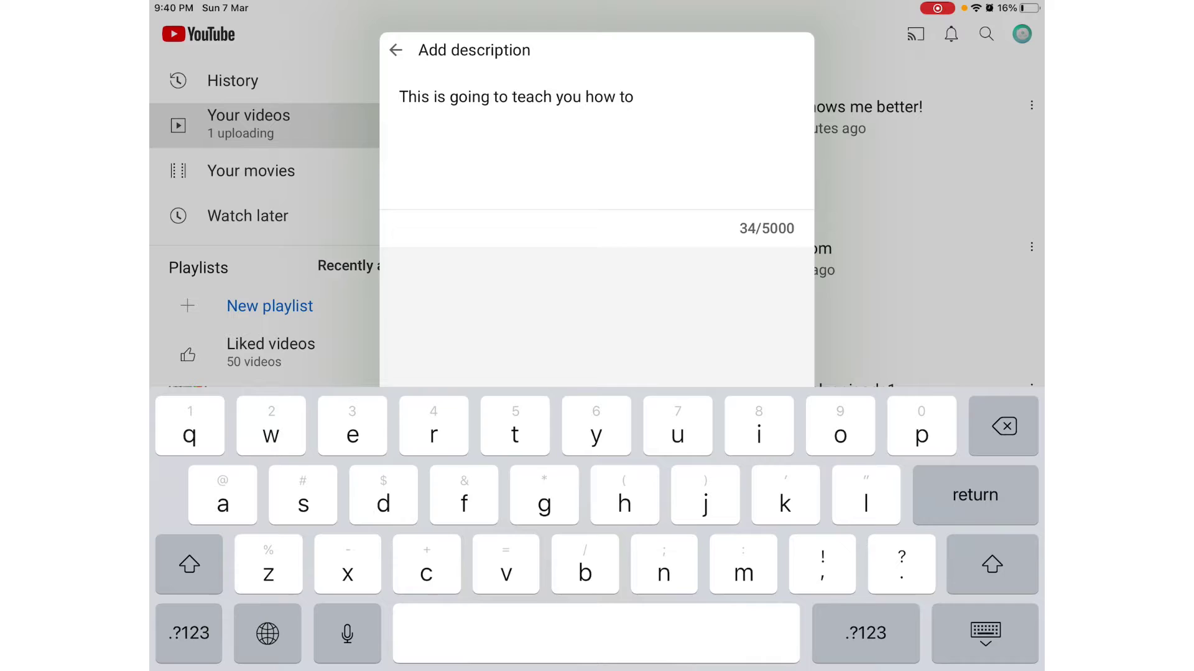
text(use z)
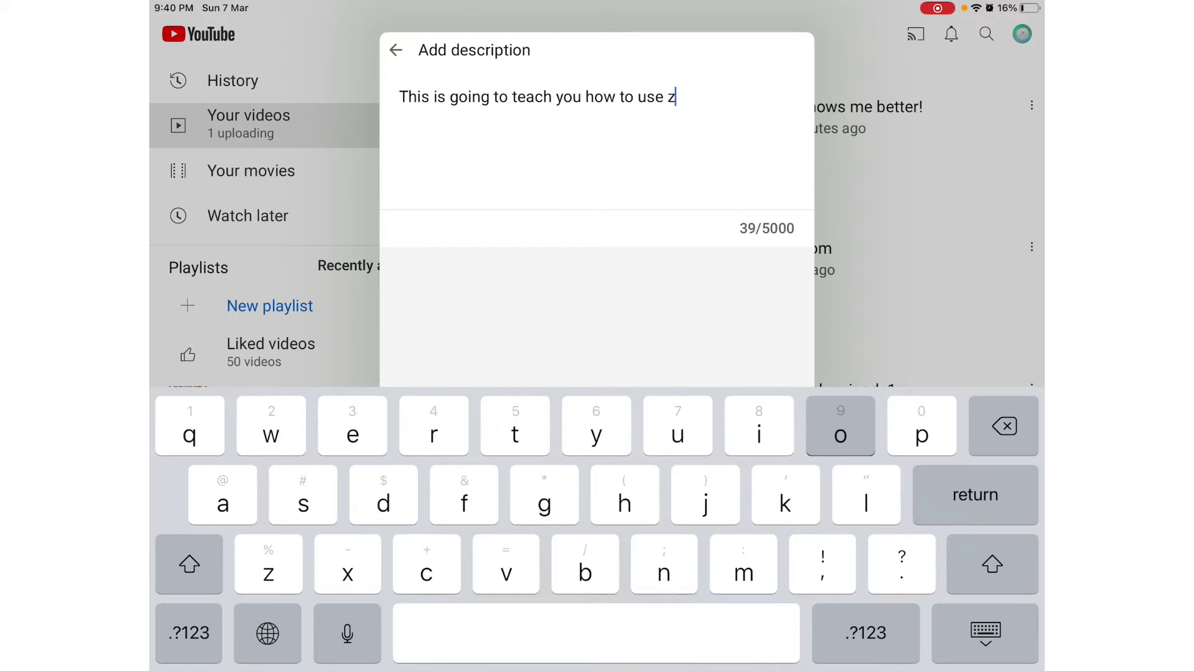
text(om)
key(BackSpace)
key(BackSpace)
text(o)
text(om!)
click(985, 633)
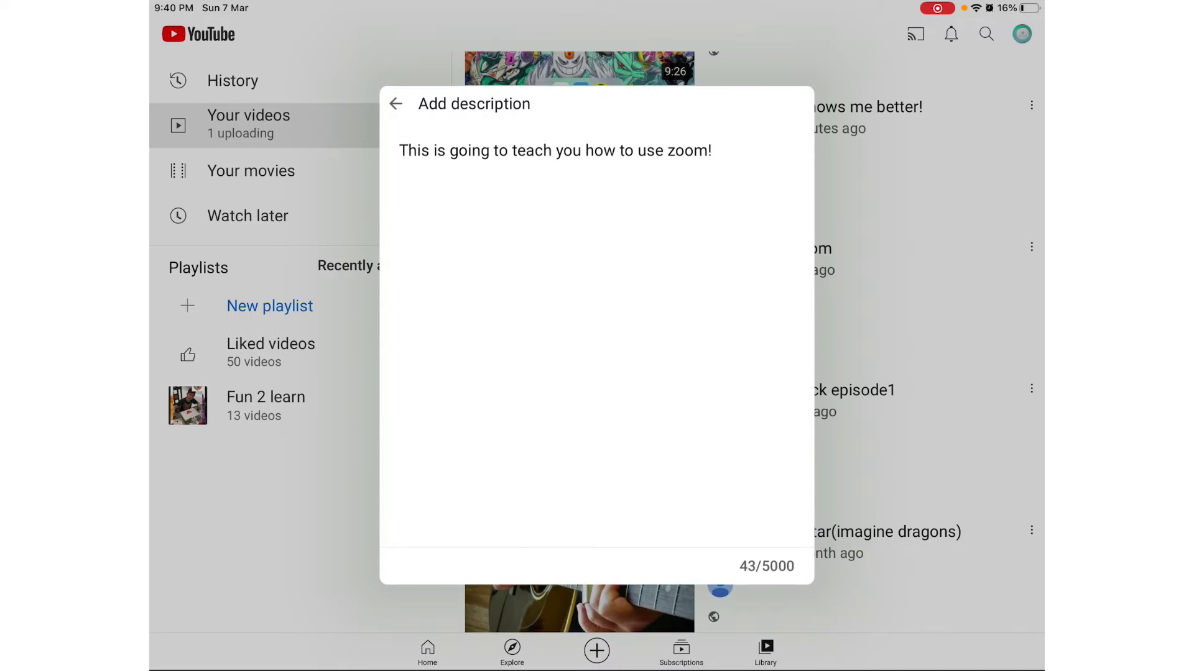
click(396, 50)
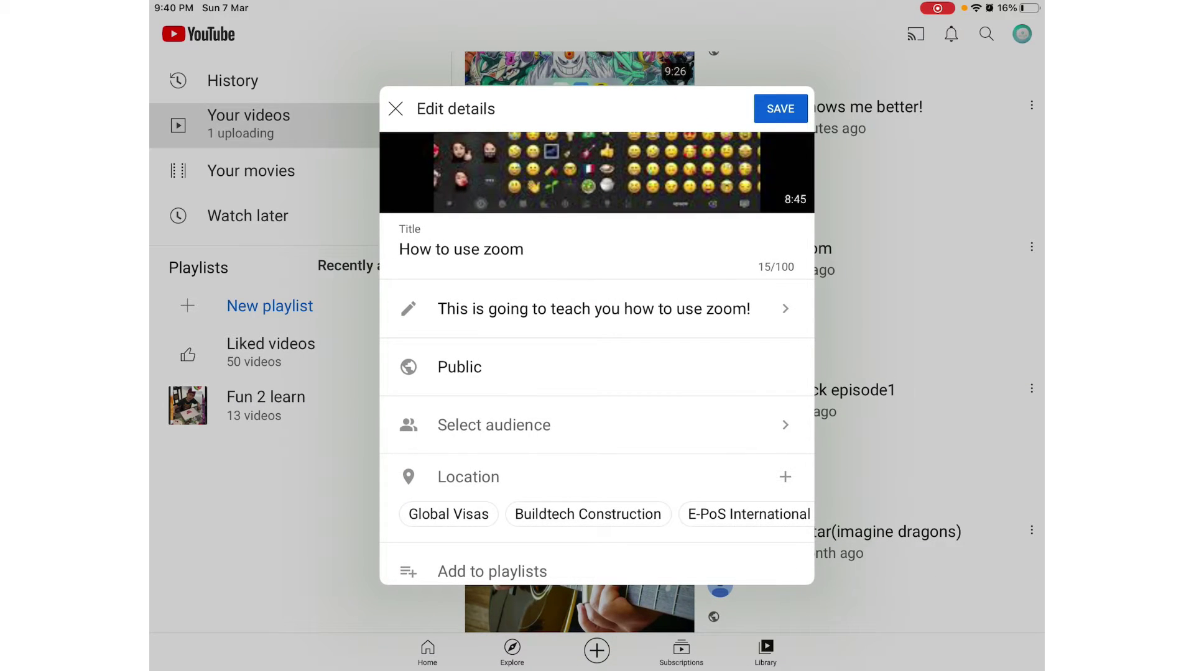
scroll(597, 373, down, 3)
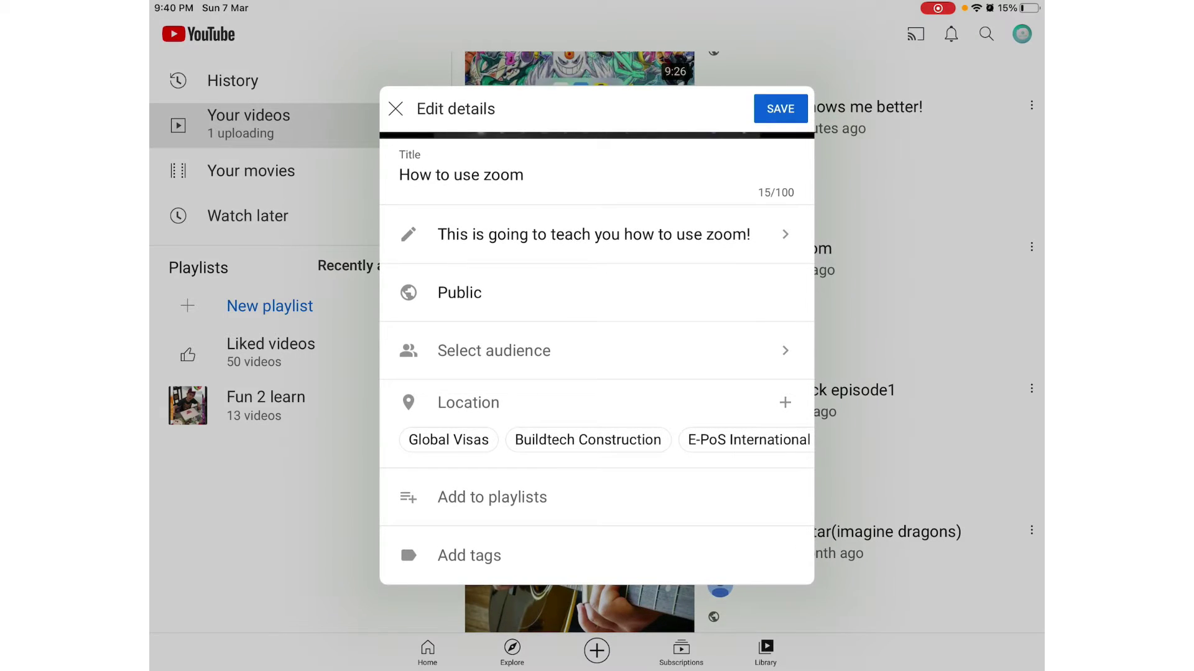
click(494, 350)
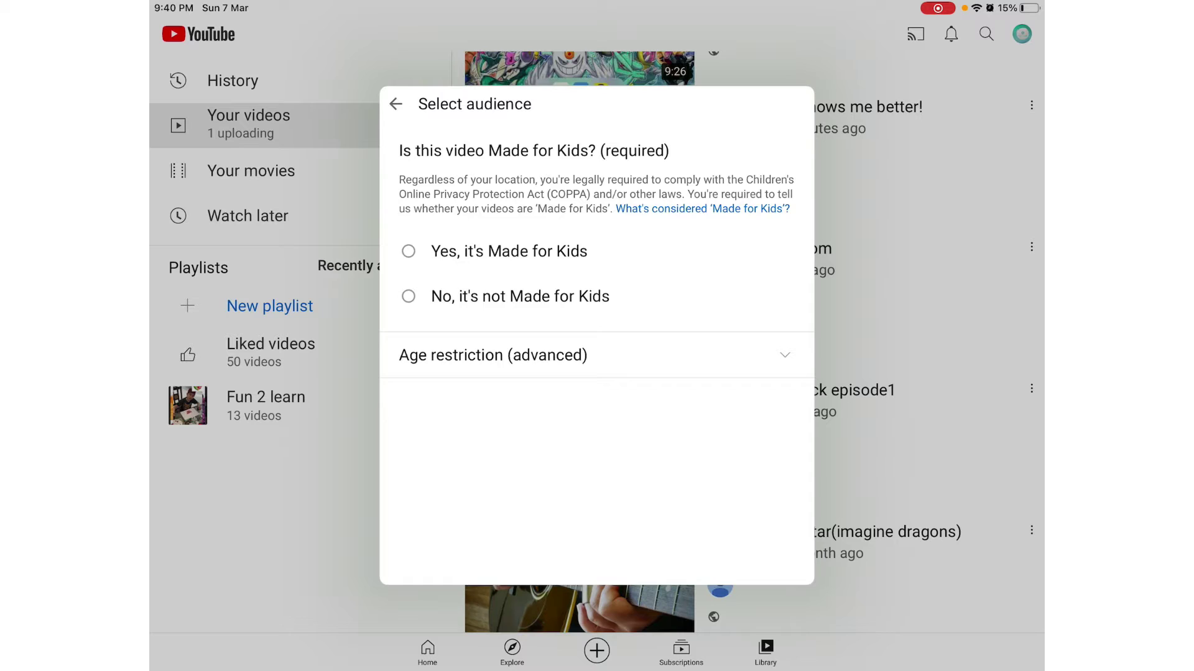
click(396, 104)
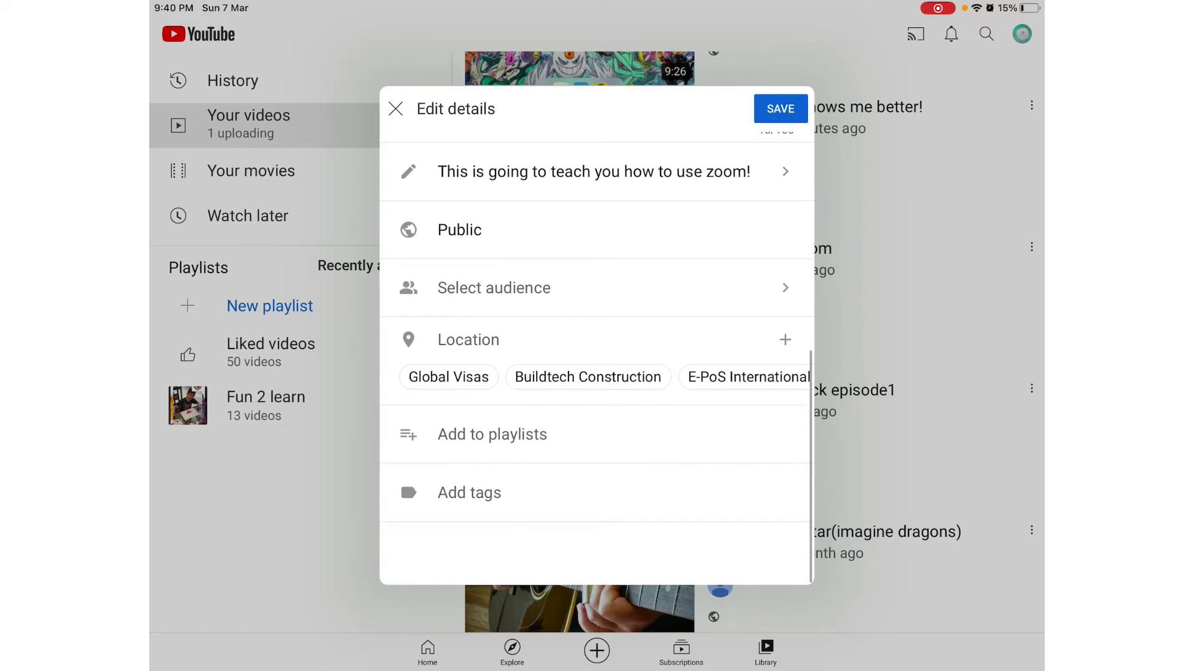
scroll(597, 326, up, 2)
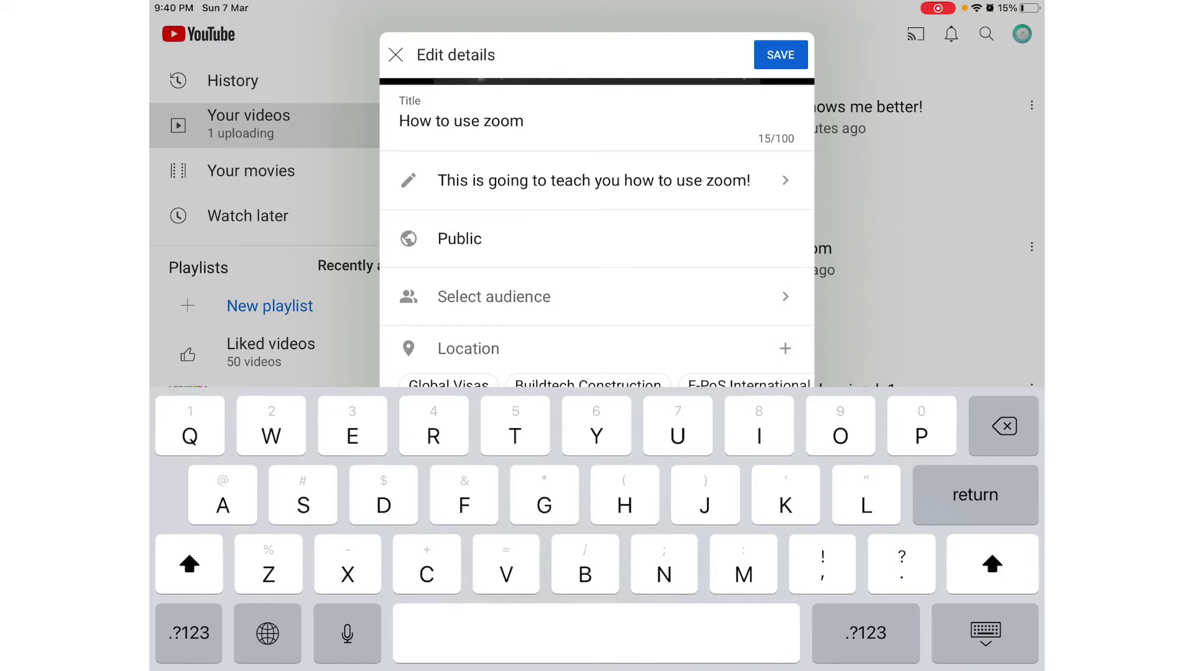
- Add the tag 'How to learn zoom' to How to use zoom and save the edited details
click(985, 633)
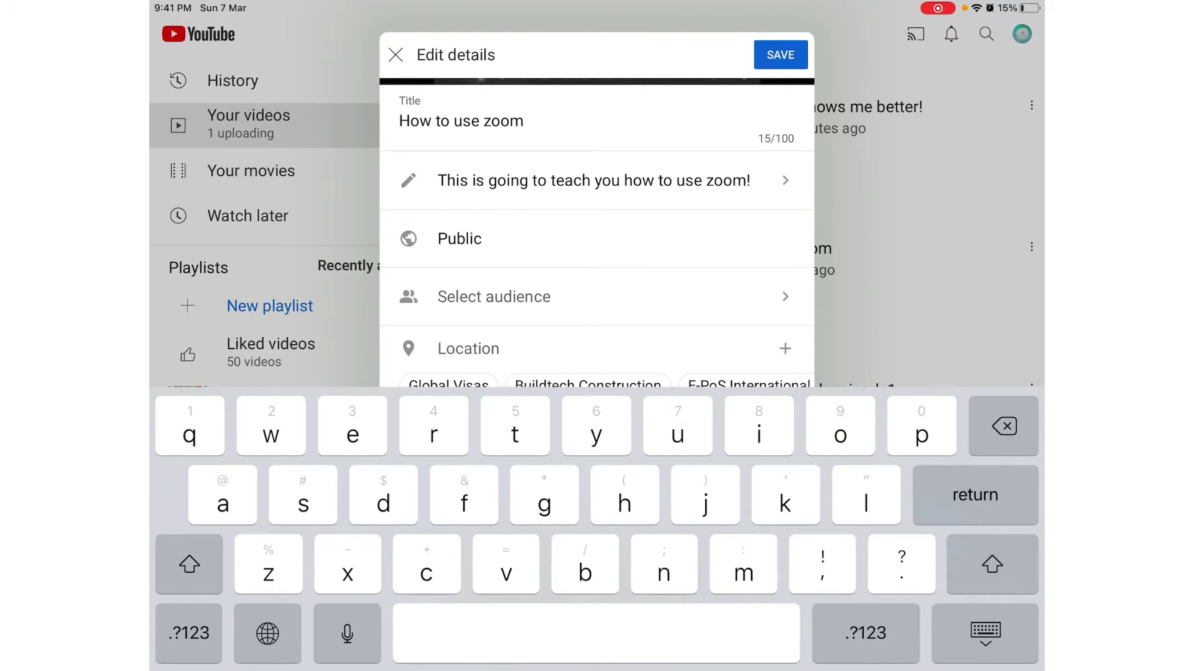
text(o us)
text(e)
key(BackSpace)
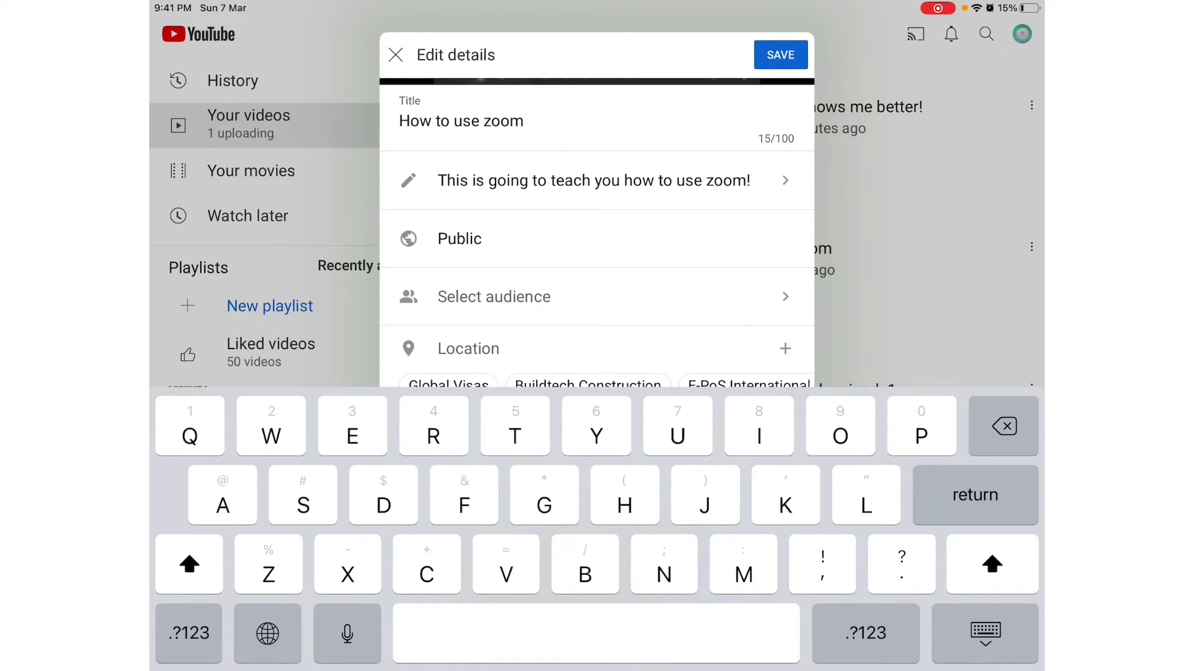
text(How)
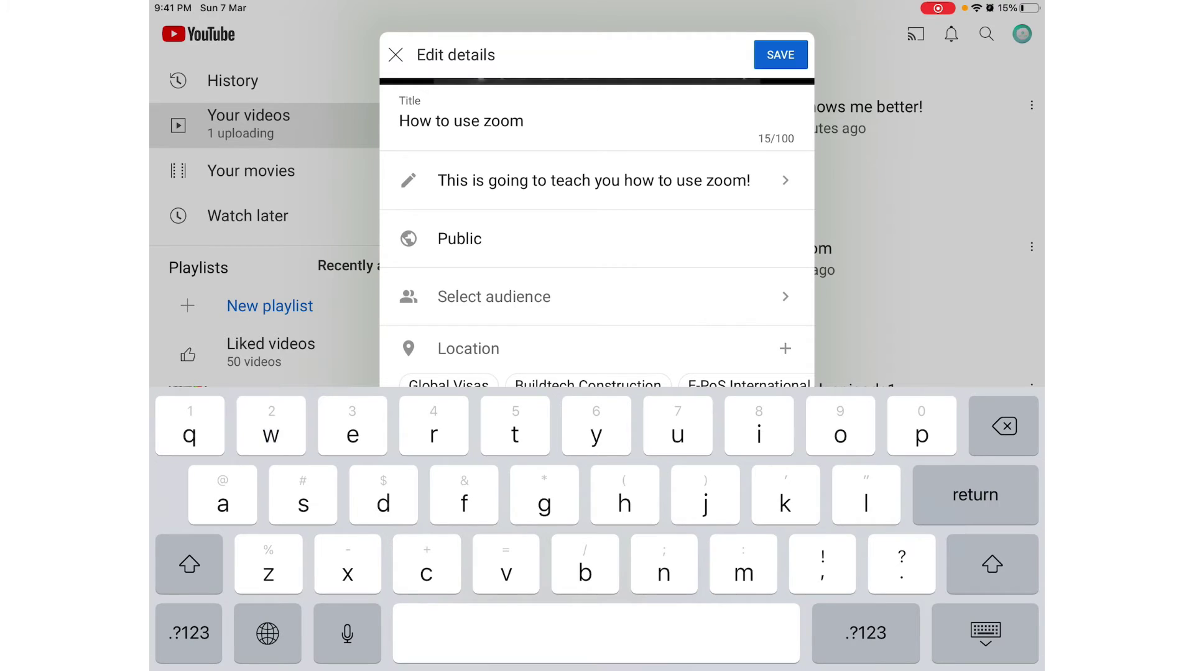
text(to l)
text(ea )
text(m)
key(Return)
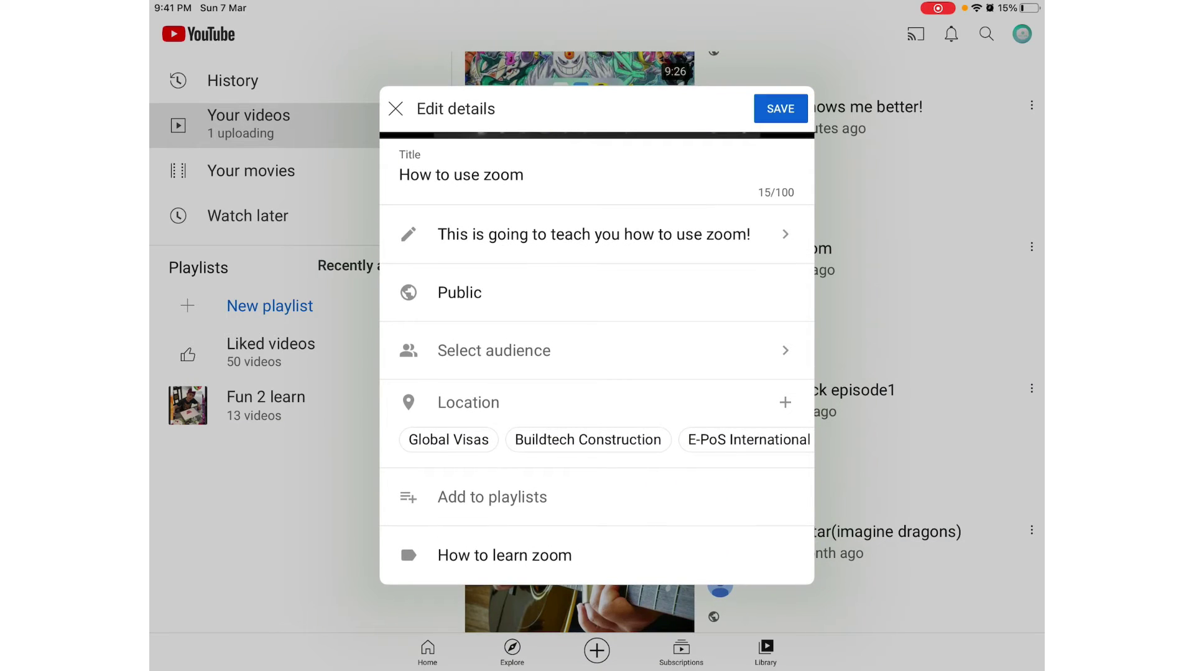
click(505, 555)
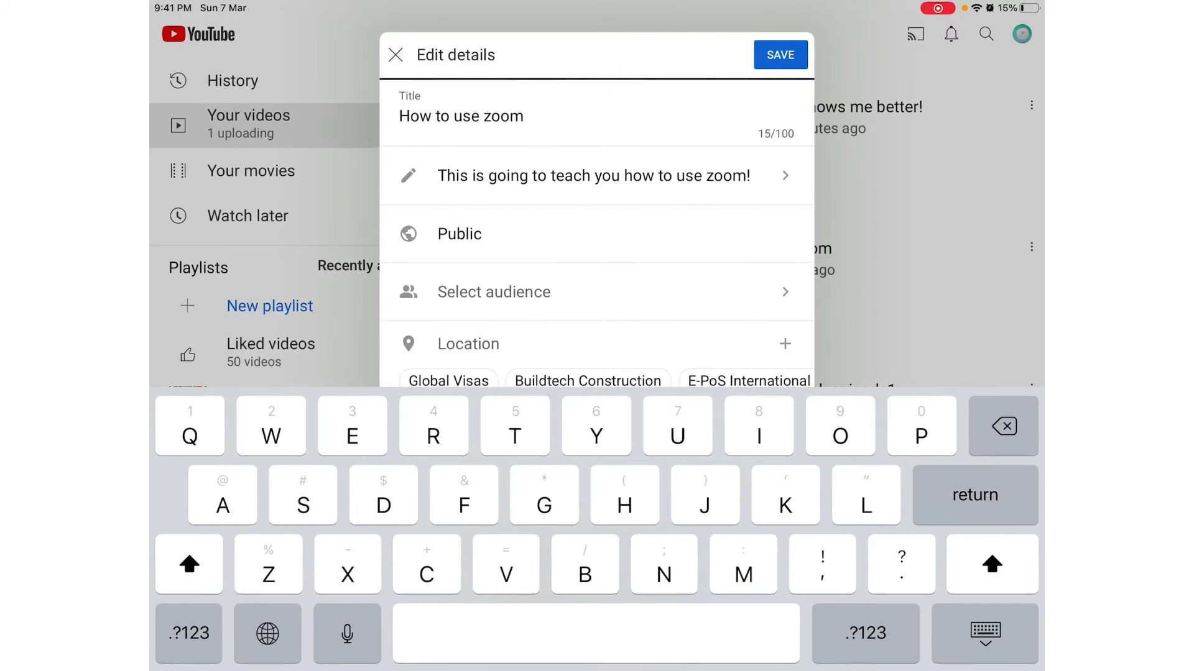
click(985, 634)
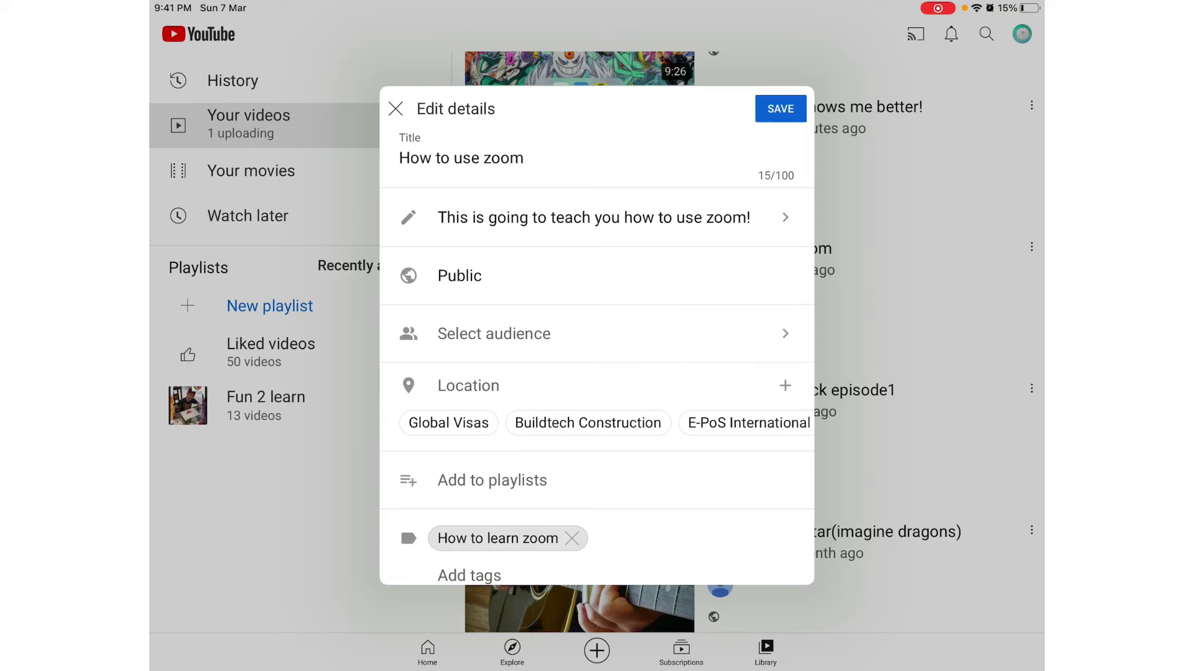
click(780, 108)
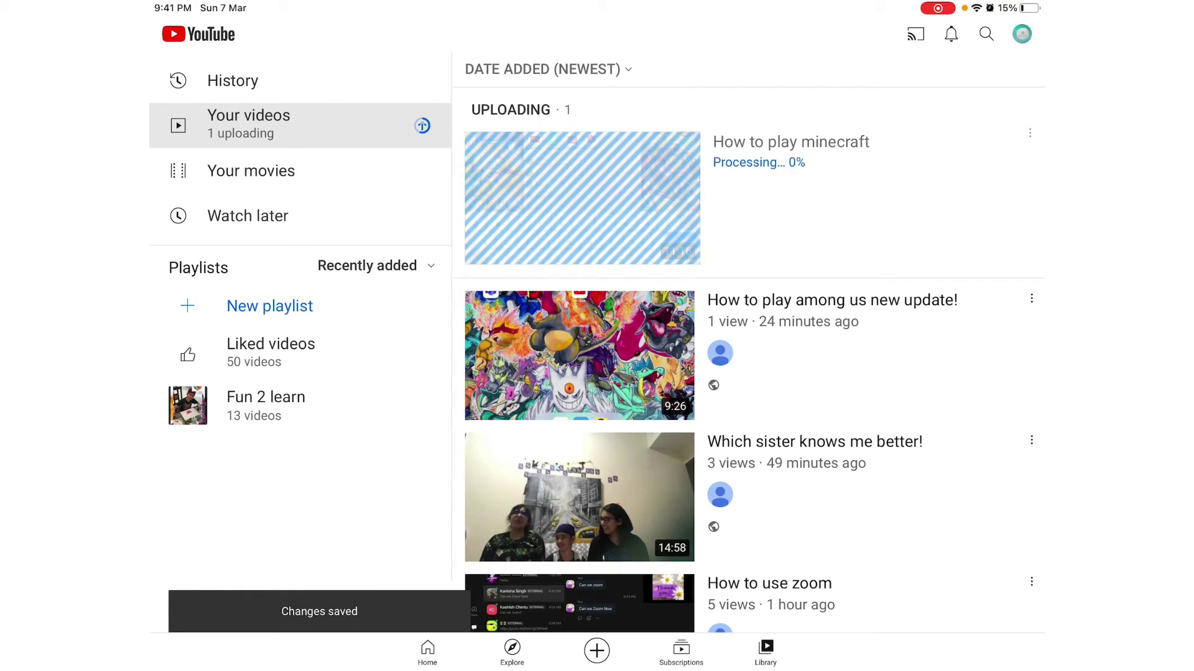
- Scroll through Your videos to look over the uploaded videos list
scroll(746, 348, down, 1)
scroll(746, 348, up, 1)
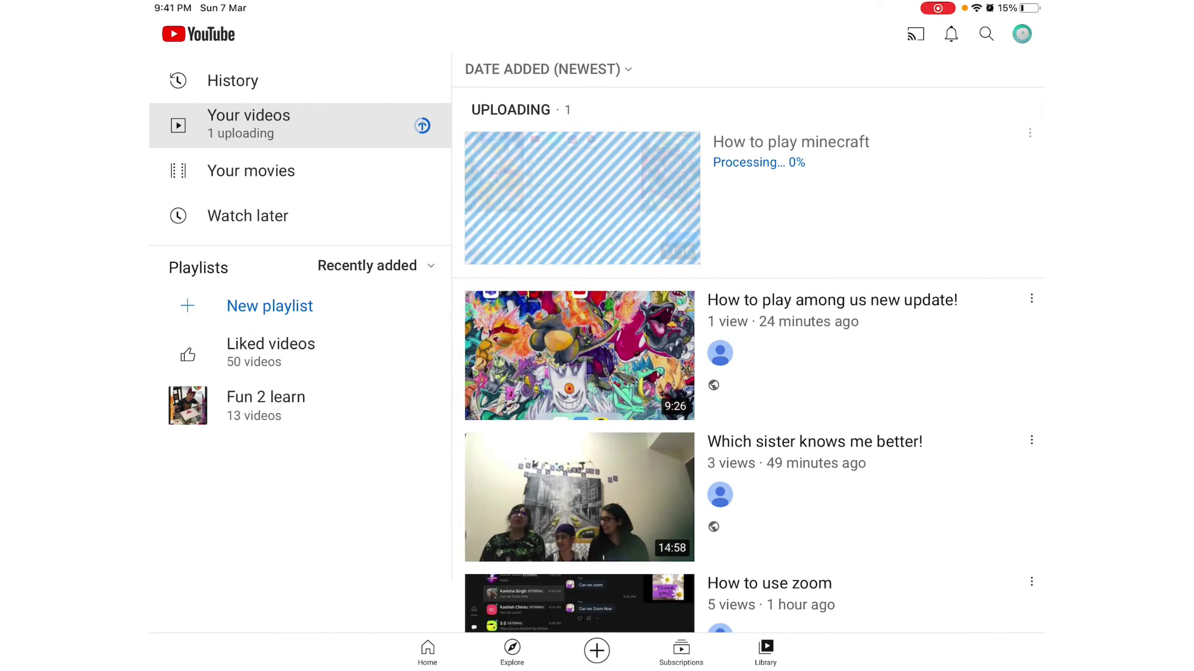
scroll(746, 349, down, 1)
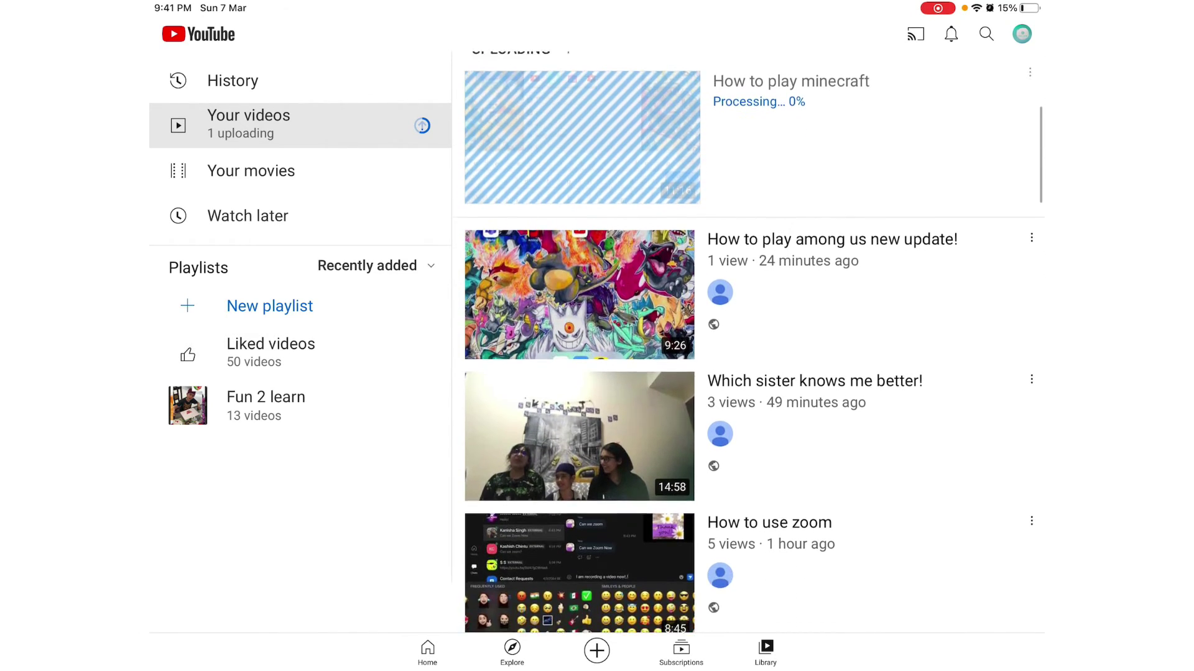
scroll(746, 348, down, 1)
scroll(746, 348, down, 2)
scroll(746, 348, down, 2)
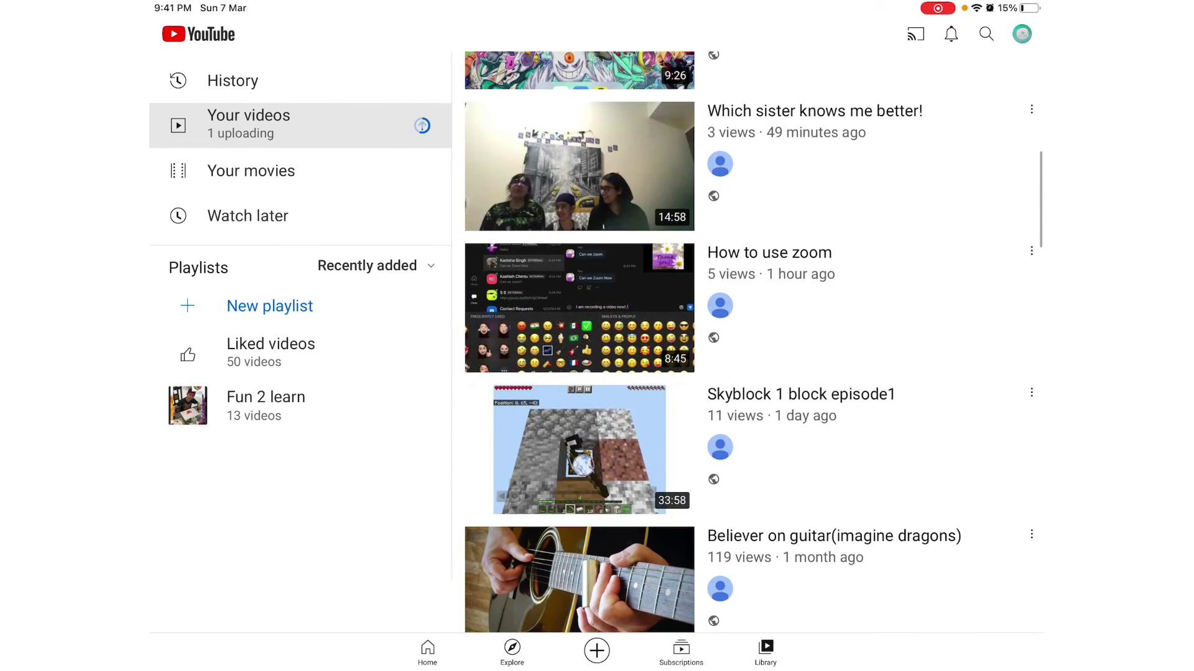
scroll(746, 348, up, 1)
scroll(746, 348, up, 2)
scroll(746, 348, up, 2)
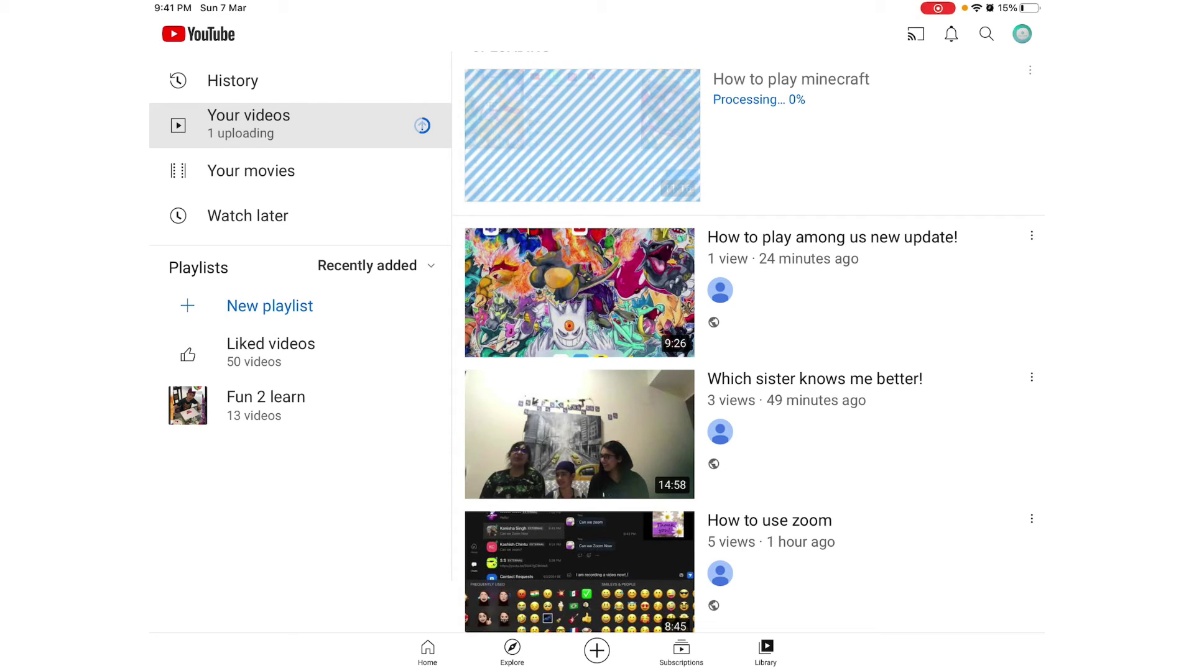
- Find the How to use zoom video in the list and start playing it
scroll(746, 348, up, 1)
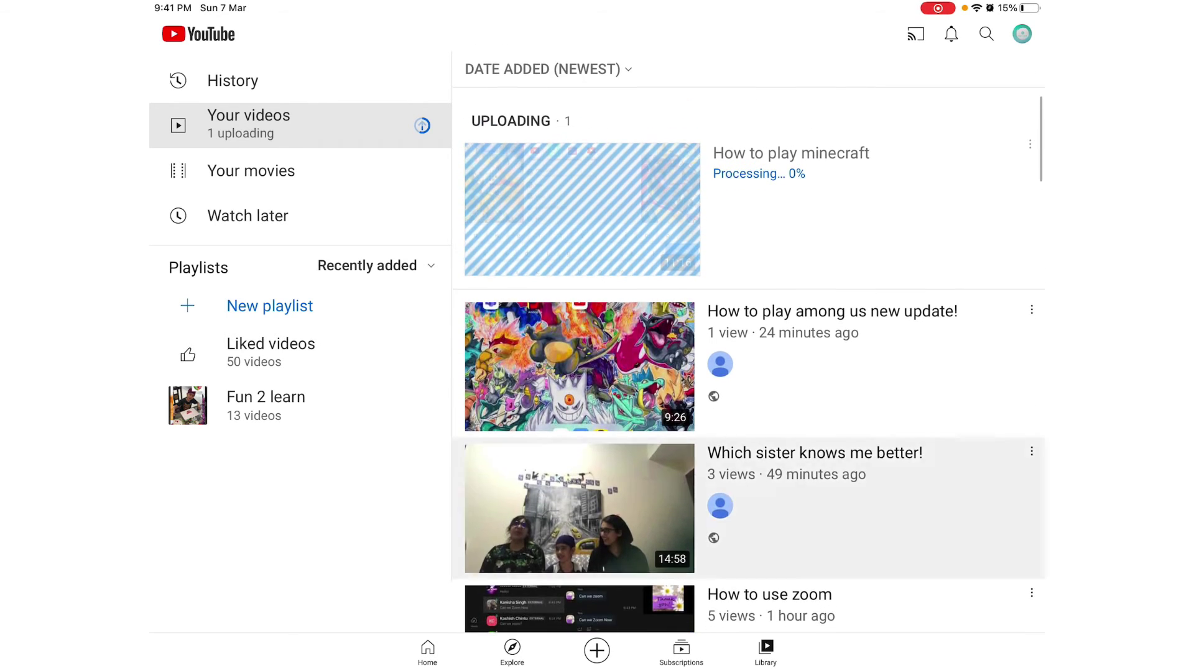
scroll(746, 348, down, 5)
scroll(746, 348, up, 1)
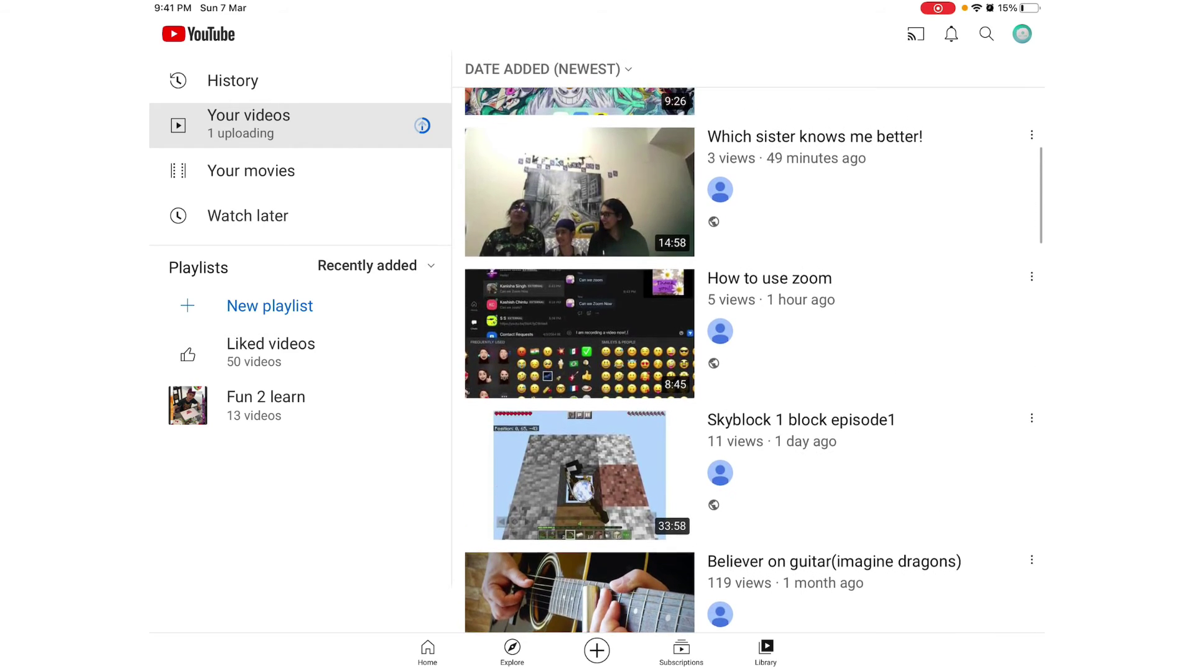
scroll(746, 348, down, 1)
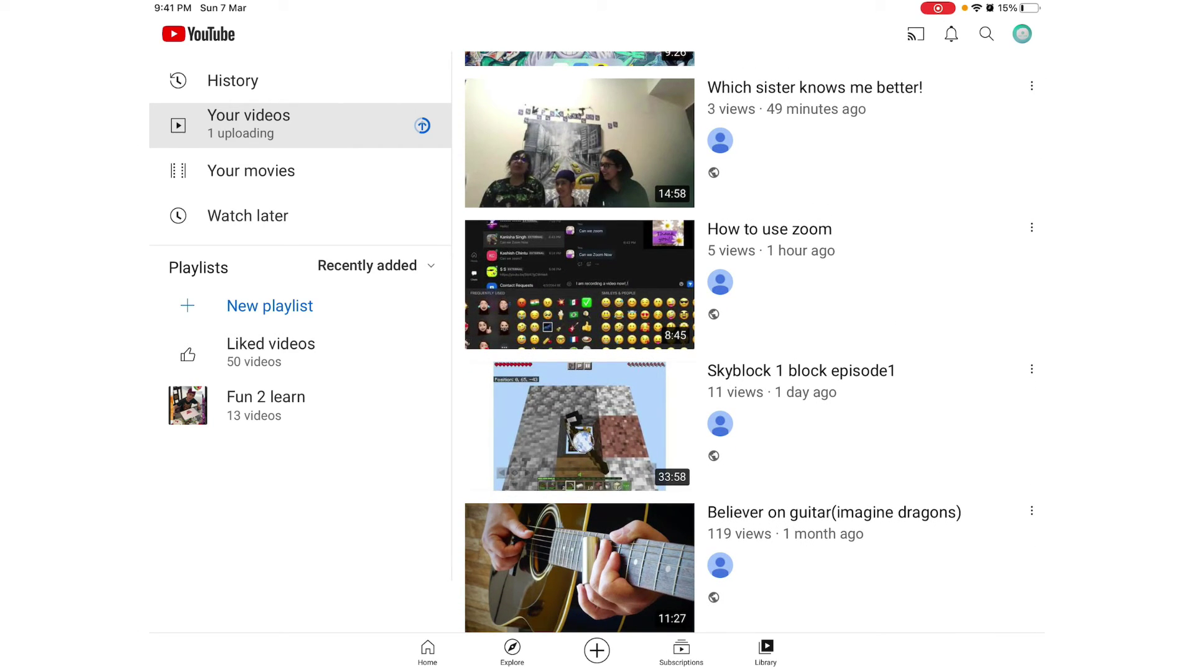
click(597, 257)
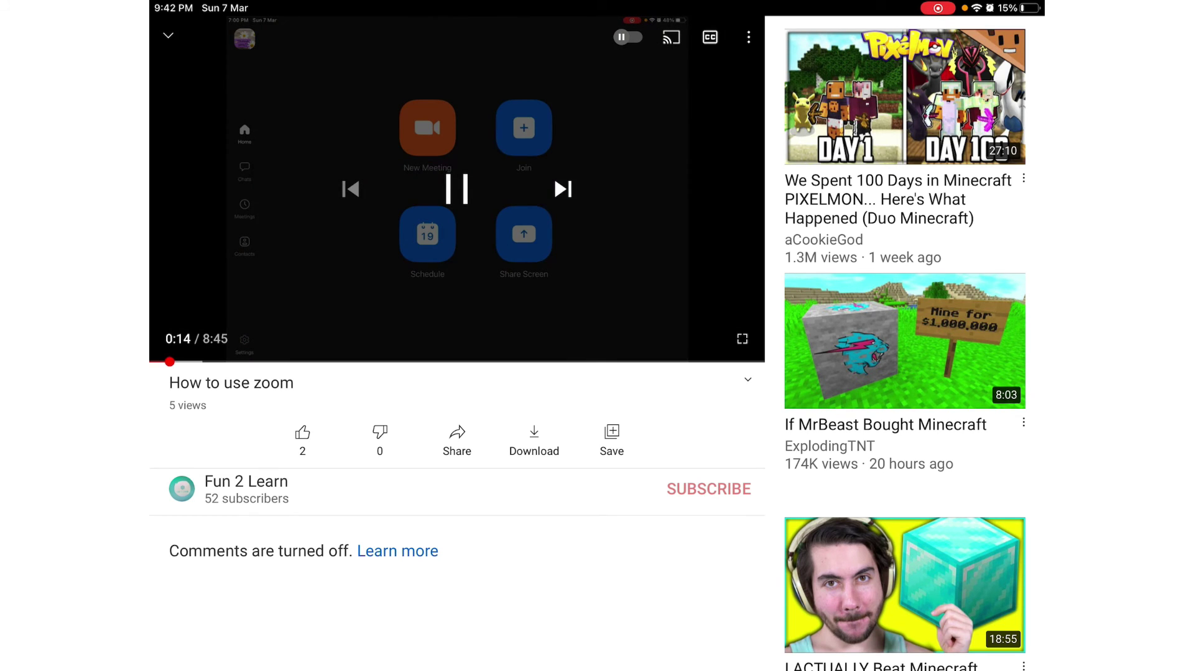
- Go to the Fun 2 Learn channel's Home page from the video
click(182, 488)
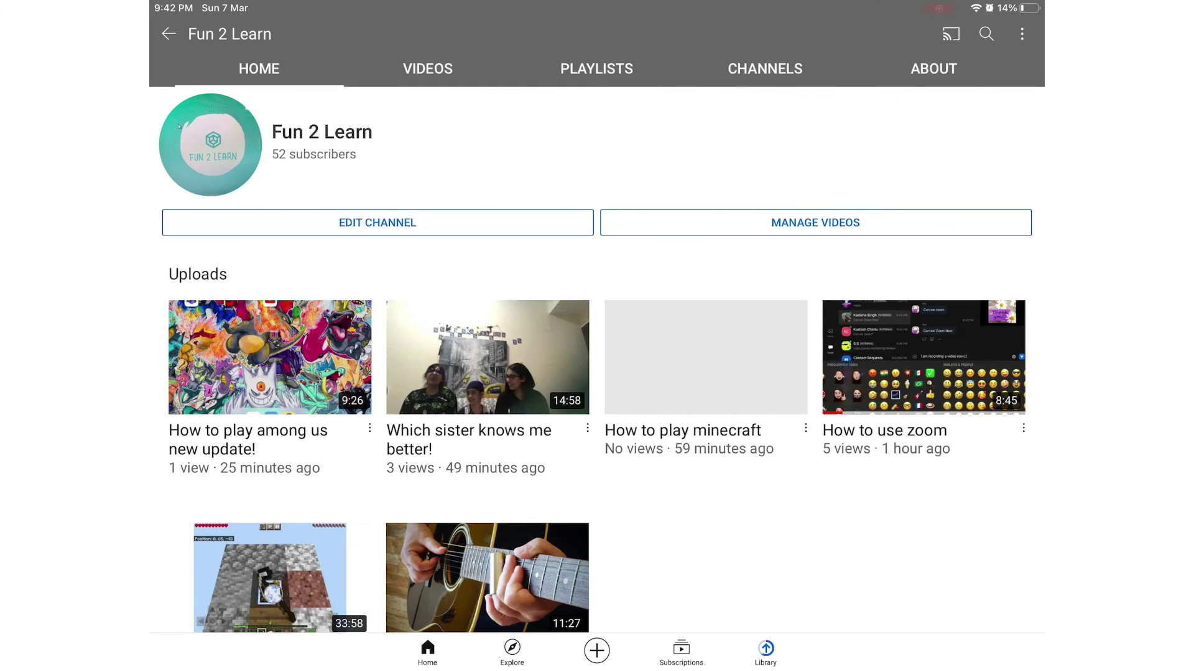